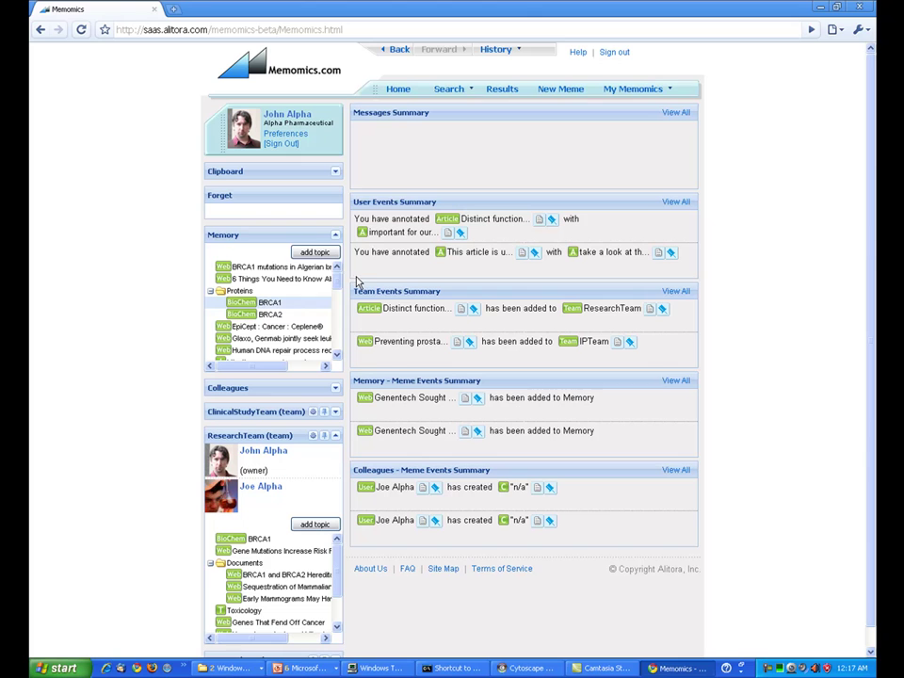
# Preview the saved Memory and ResearchTeam topics on the Memomics home page
pyautogui.moveTo(252, 282)
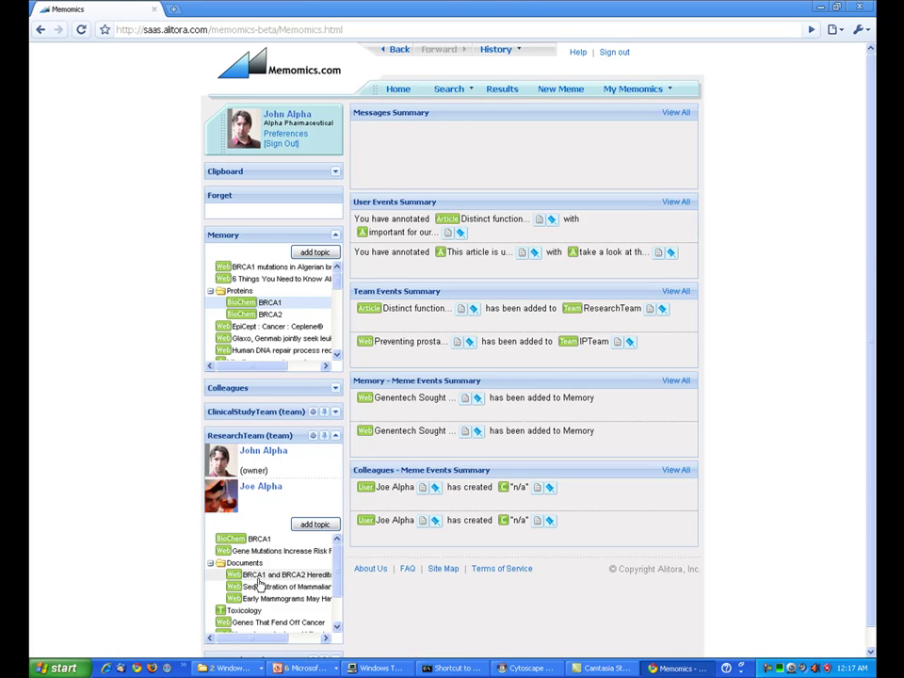
# Run a meme search for Disease memes with canonical name BREAST CANCER
pyautogui.moveTo(261, 577)
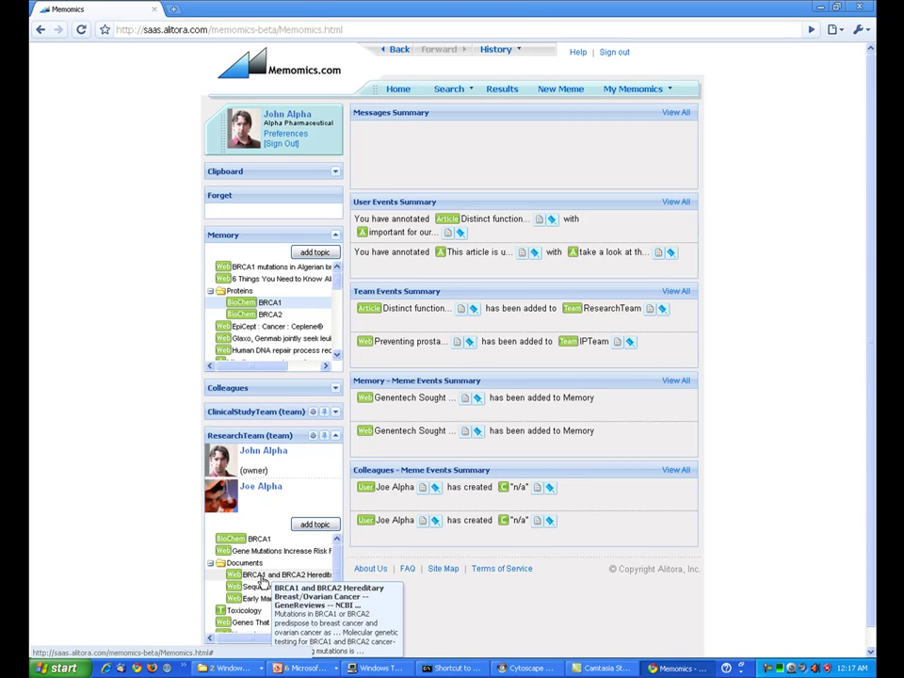
pyautogui.click(448, 89)
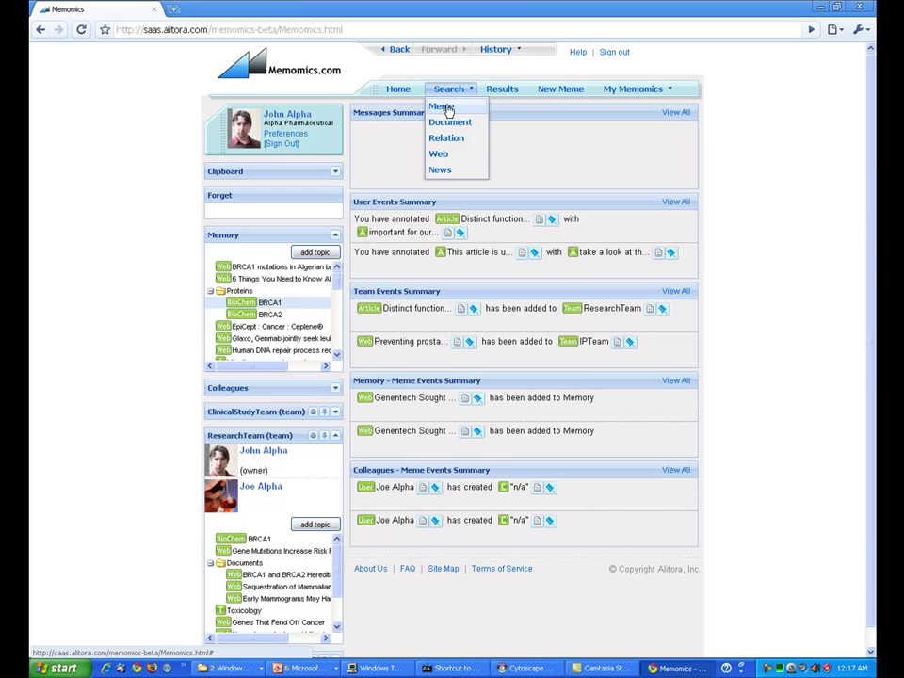
pyautogui.click(442, 107)
pyautogui.click(456, 112)
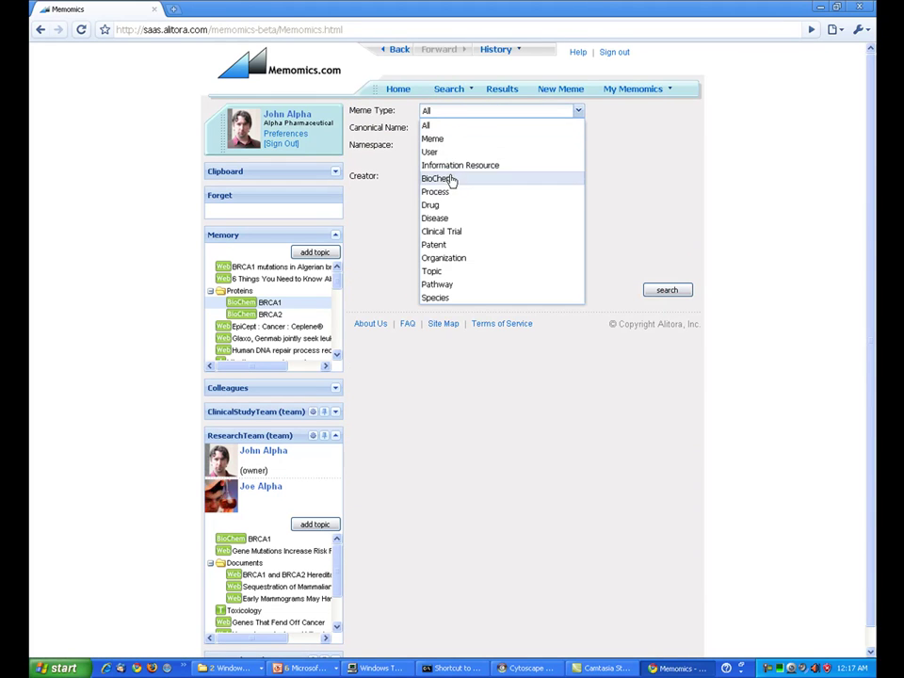
pyautogui.click(436, 218)
pyautogui.click(436, 126)
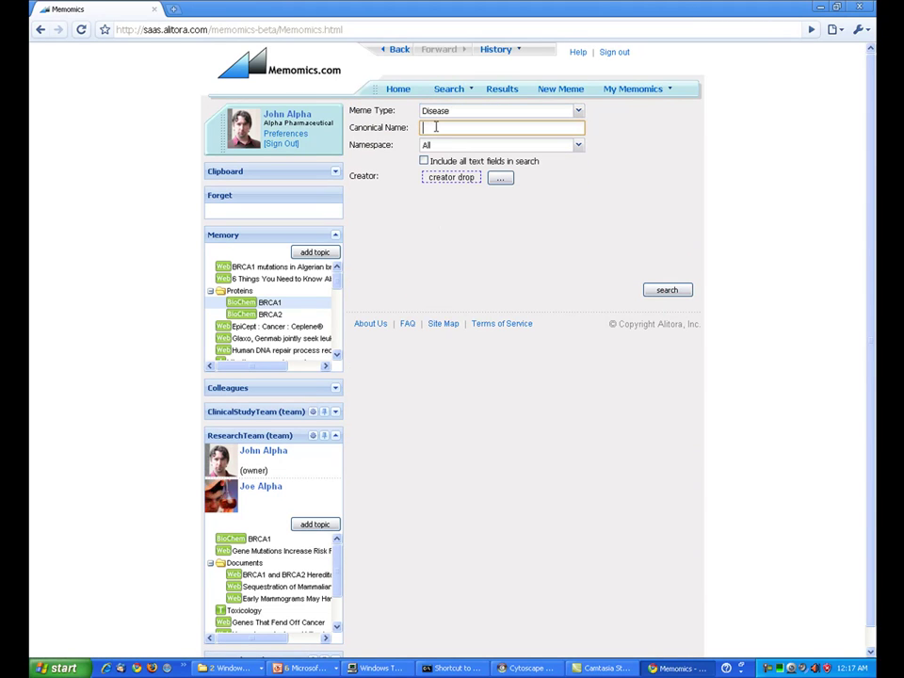
pyautogui.write('BREAST CANCER')
pyautogui.click(666, 290)
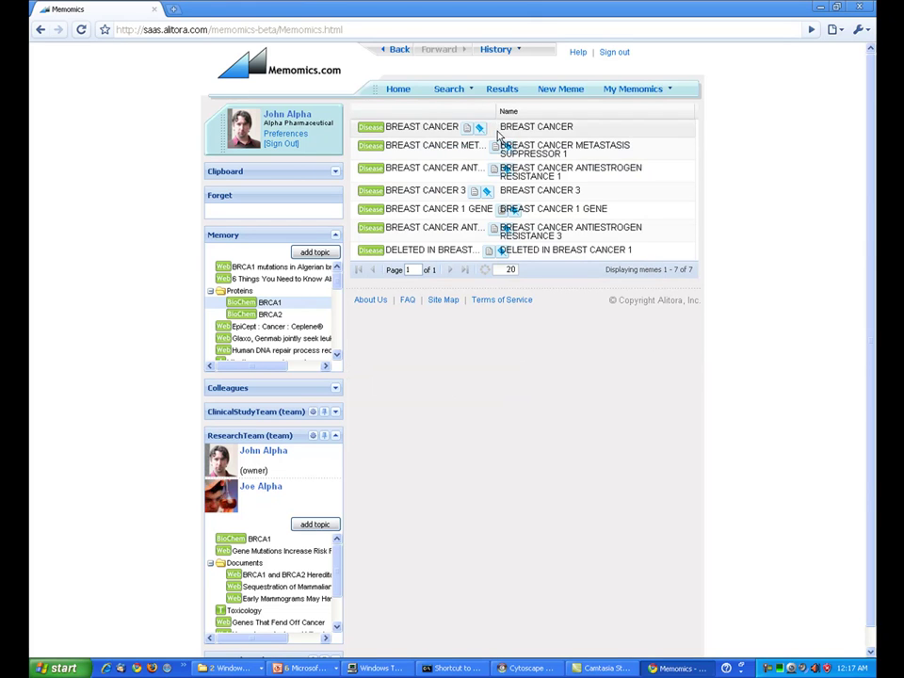
# Add the BREAST CANCER disease result to the clipboard
pyautogui.moveTo(496, 111); pyautogui.dragTo(521, 112)
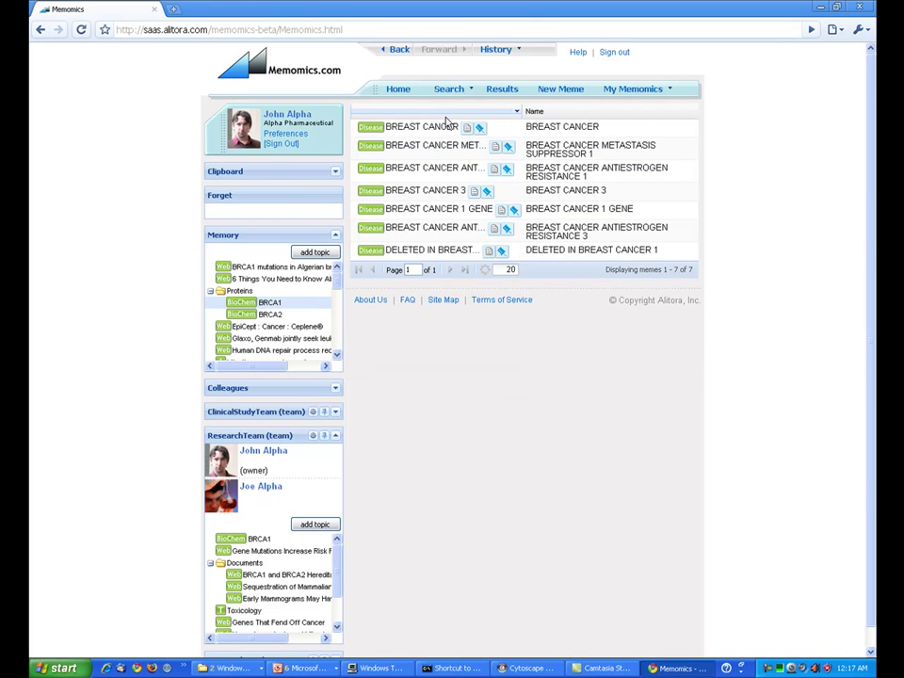
pyautogui.moveTo(442, 125); pyautogui.dragTo(339, 175)
pyautogui.click(335, 172)
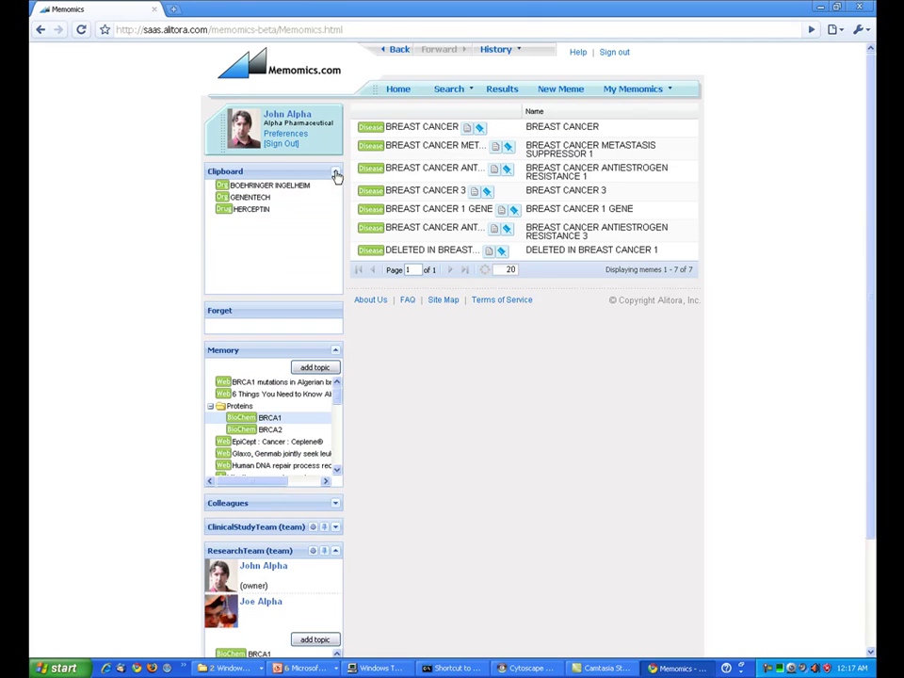
pyautogui.moveTo(427, 125); pyautogui.dragTo(256, 250)
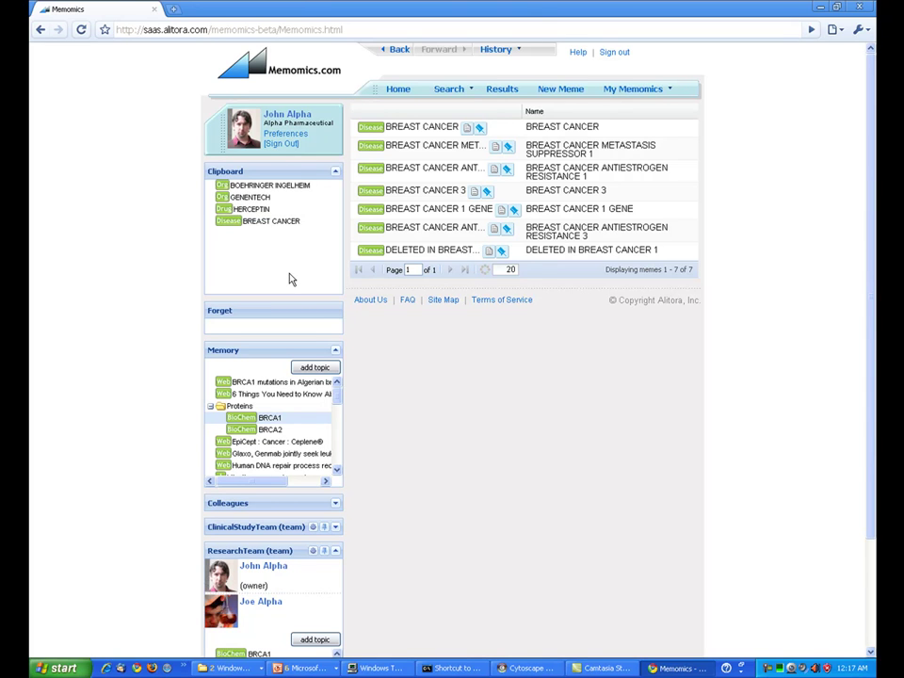
# Show BREAST CANCER's details and list its 170 connections
pyautogui.rightClick(419, 127)
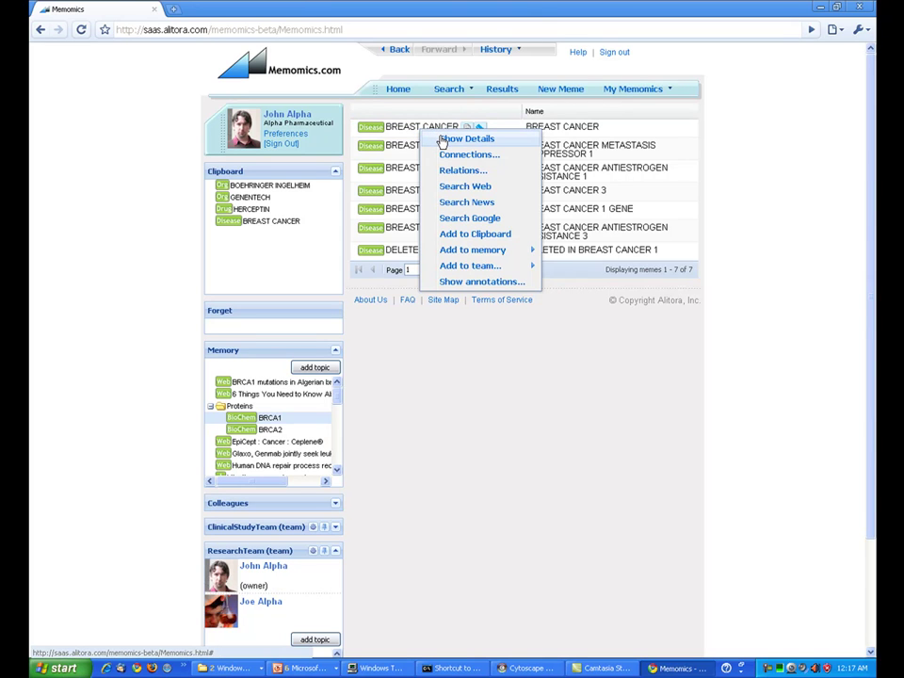
pyautogui.click(451, 143)
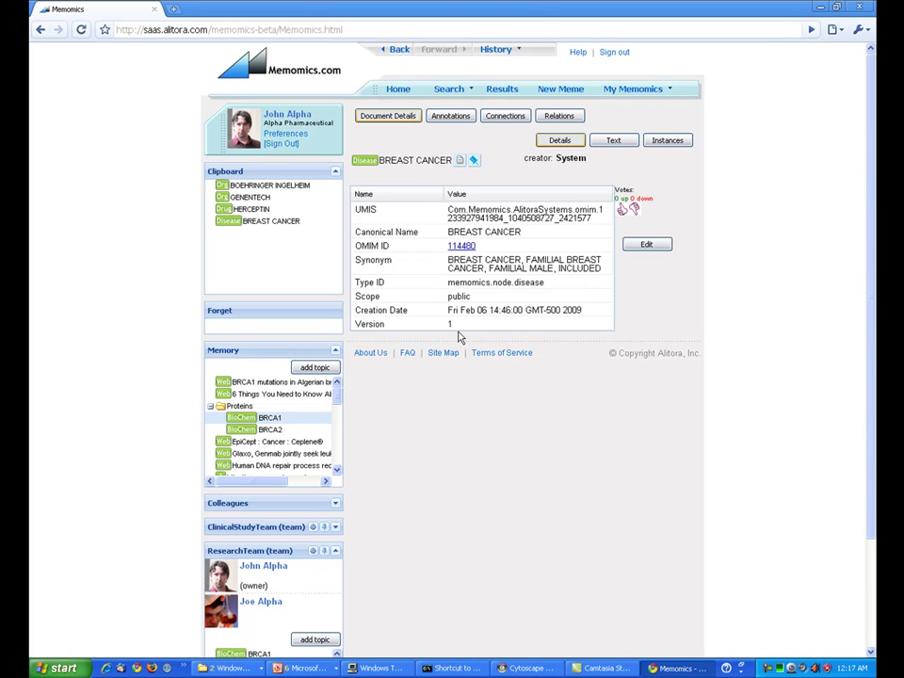
pyautogui.click(505, 116)
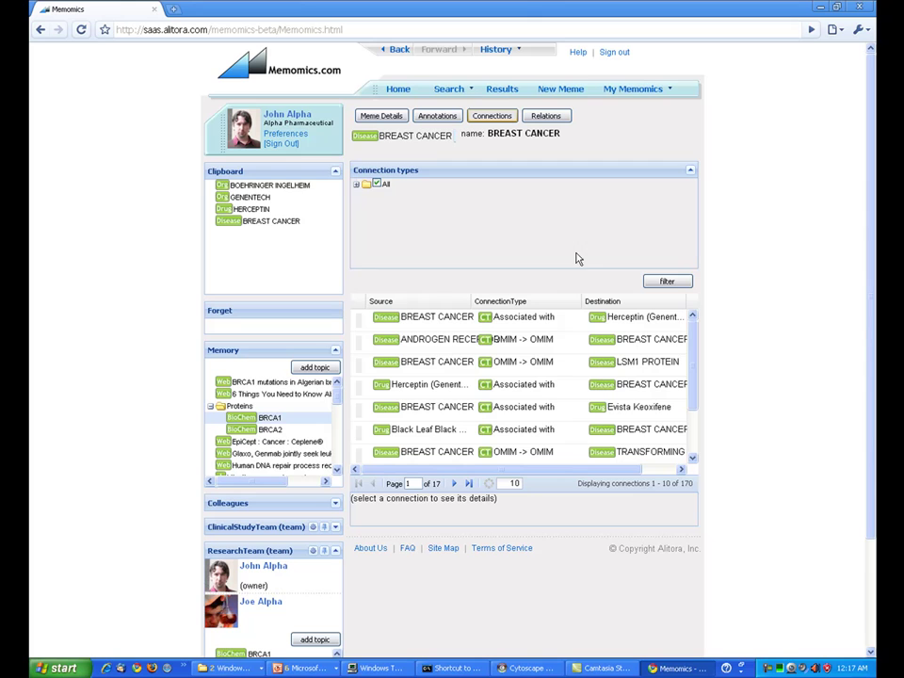
# Filter BREAST CANCER's connections to OMIM -> EntrezGene only, leaving 16
pyautogui.click(357, 187)
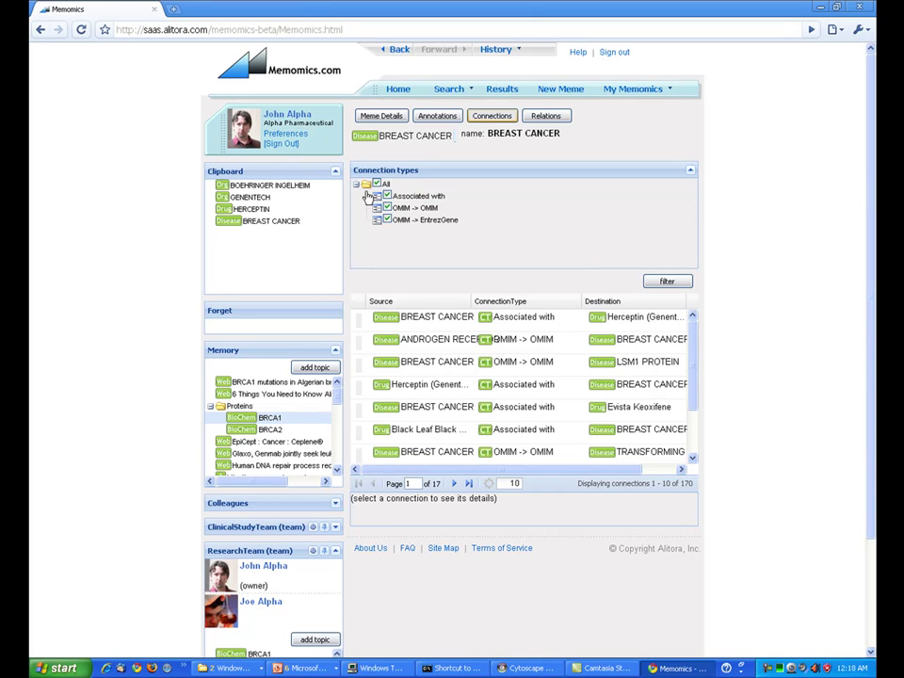
pyautogui.click(387, 207)
pyautogui.click(667, 282)
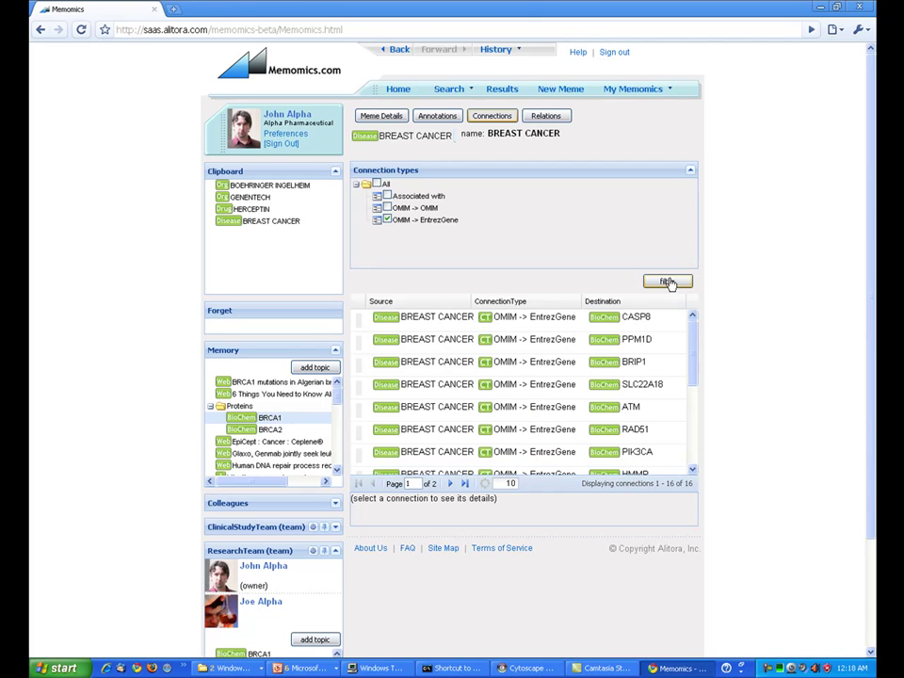
# Add the RAD51 gene from the connections list to the clipboard
pyautogui.moveTo(697, 341); pyautogui.dragTo(692, 365)
pyautogui.moveTo(636, 360)
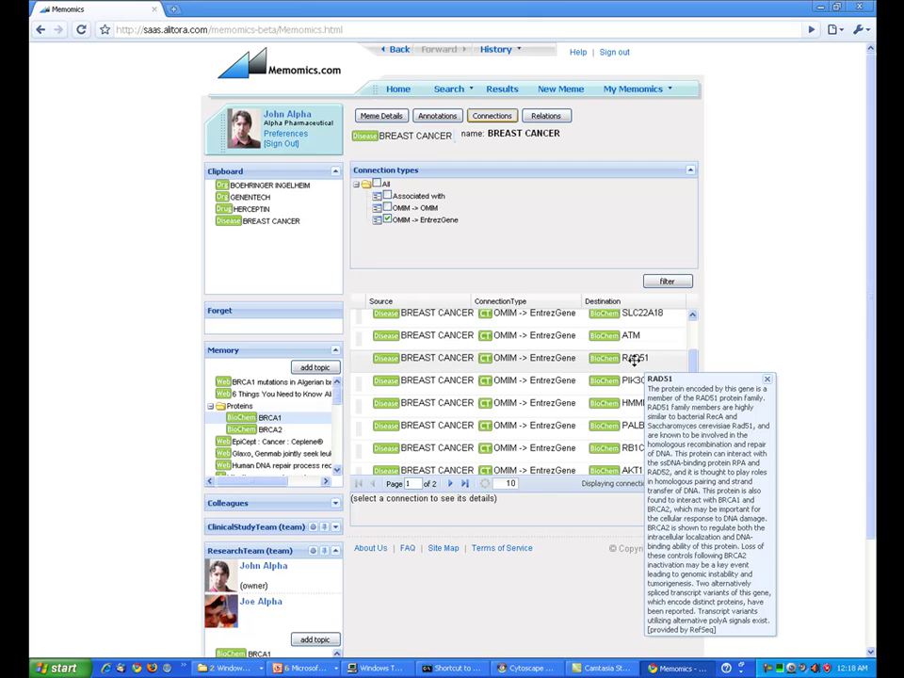
pyautogui.moveTo(637, 358); pyautogui.dragTo(271, 282)
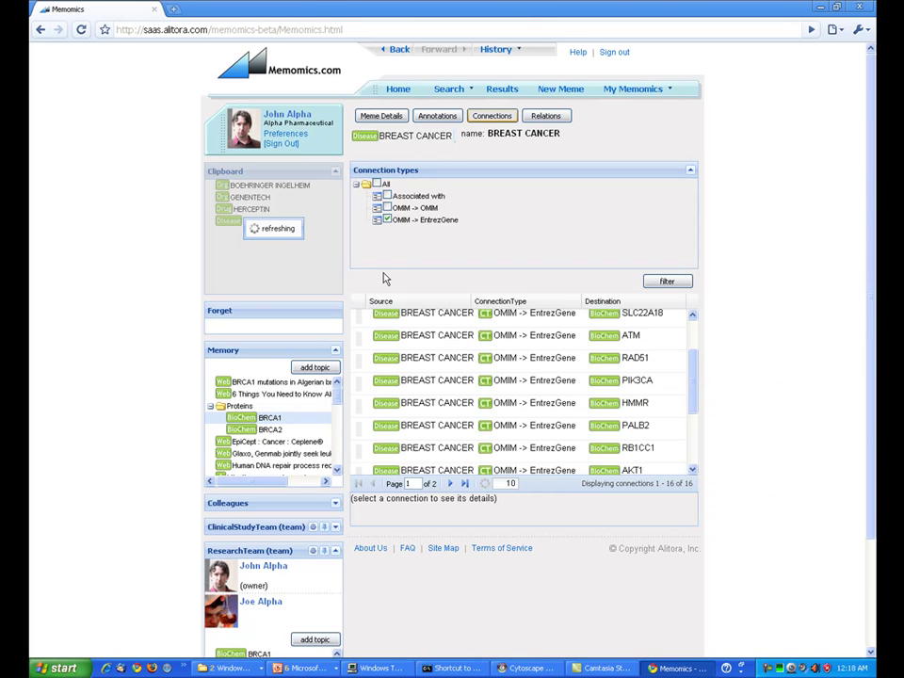
# Open RAD51's details and its Relations page with the relation types tree expanded
pyautogui.rightClick(633, 358)
pyautogui.click(658, 369)
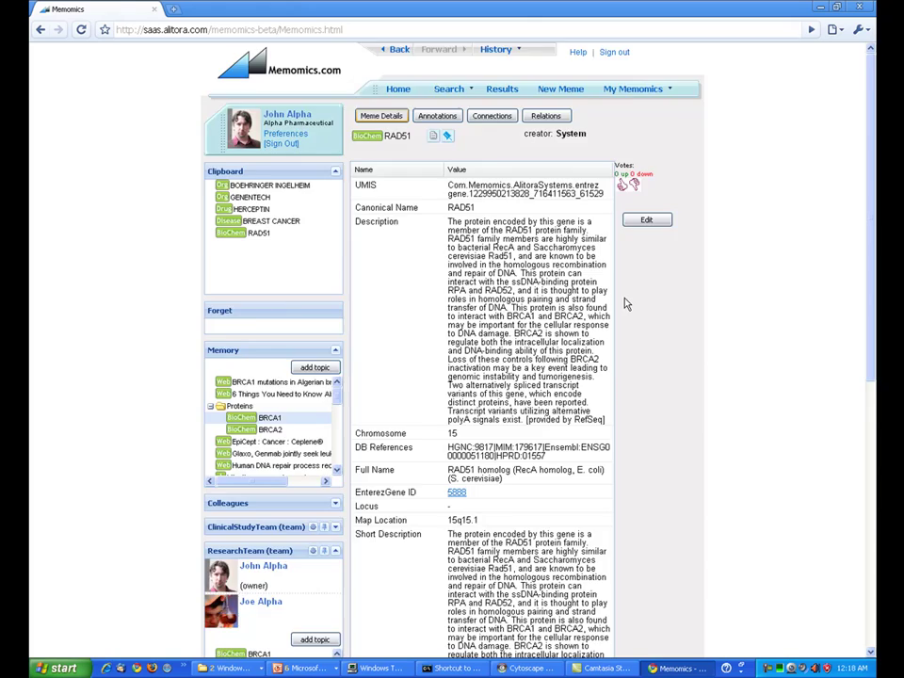
pyautogui.scroll(-5, 626, 303)
pyautogui.scroll(5, 626, 303)
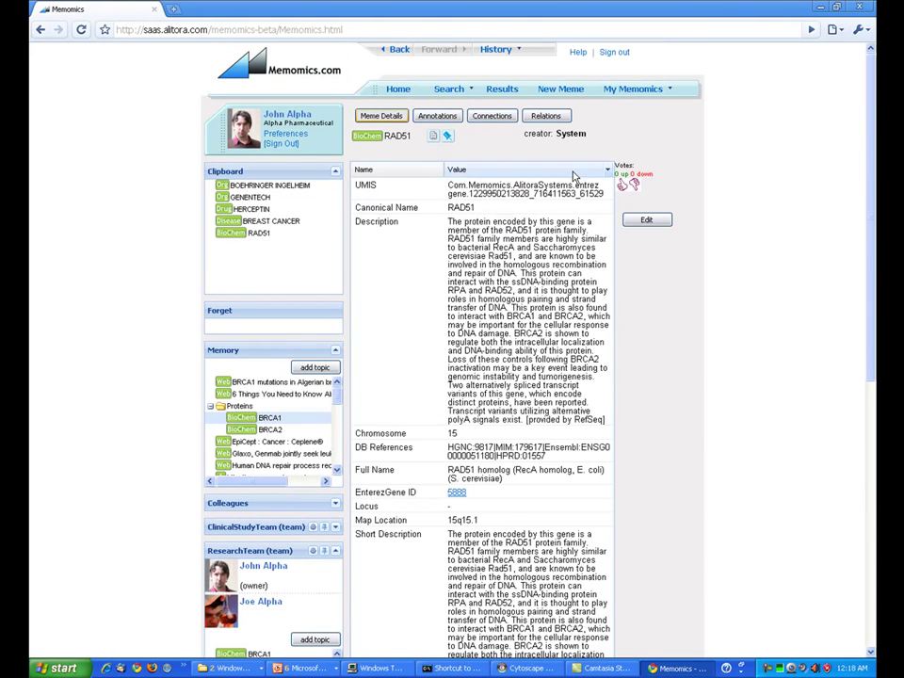
pyautogui.click(546, 116)
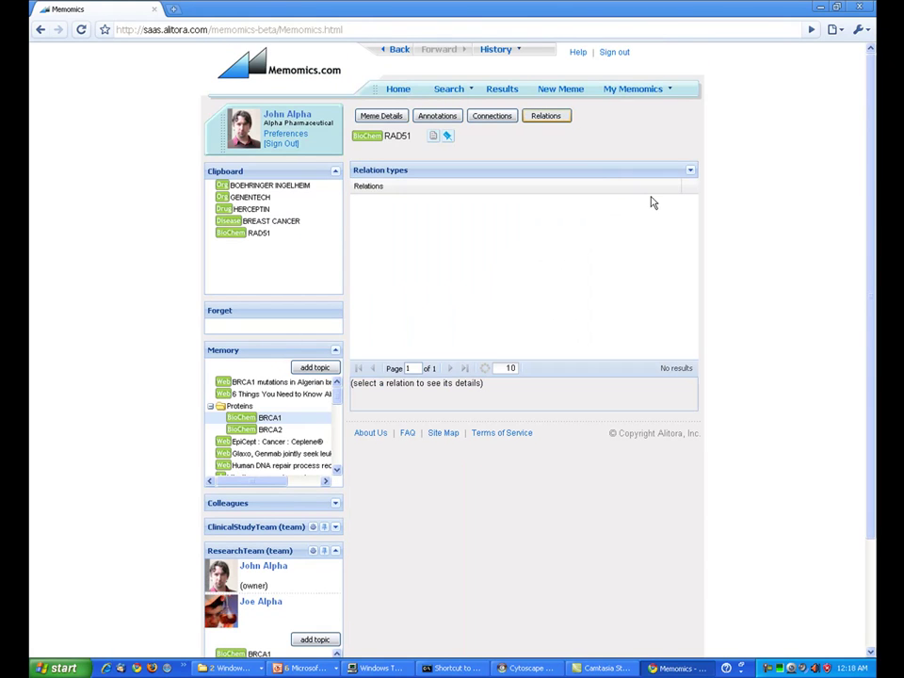
pyautogui.click(689, 170)
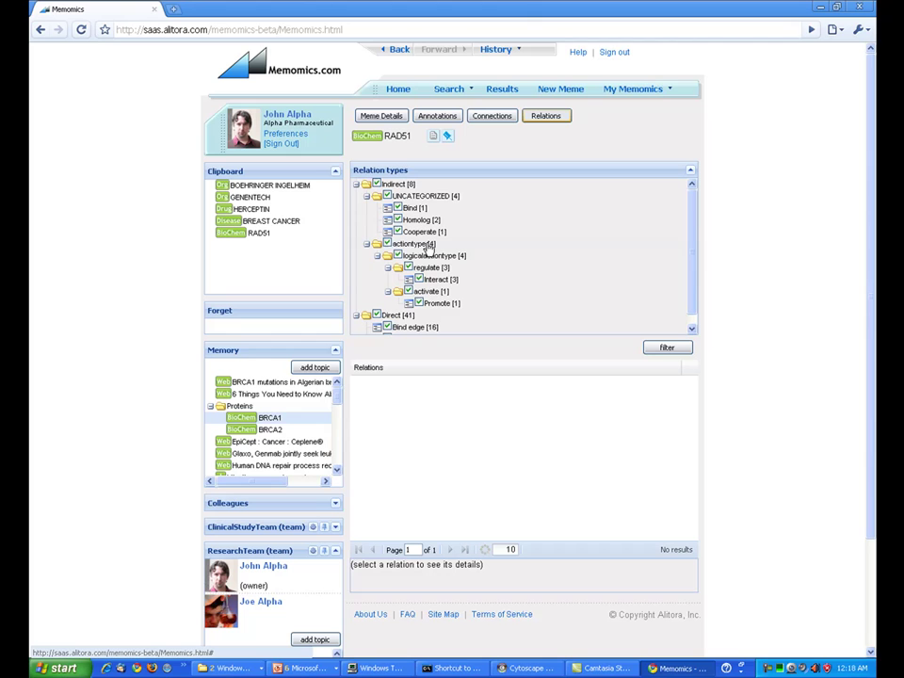
# List RAD51's 49 relations and select the BRCA2 Bind RAD51 relation
pyautogui.click(667, 348)
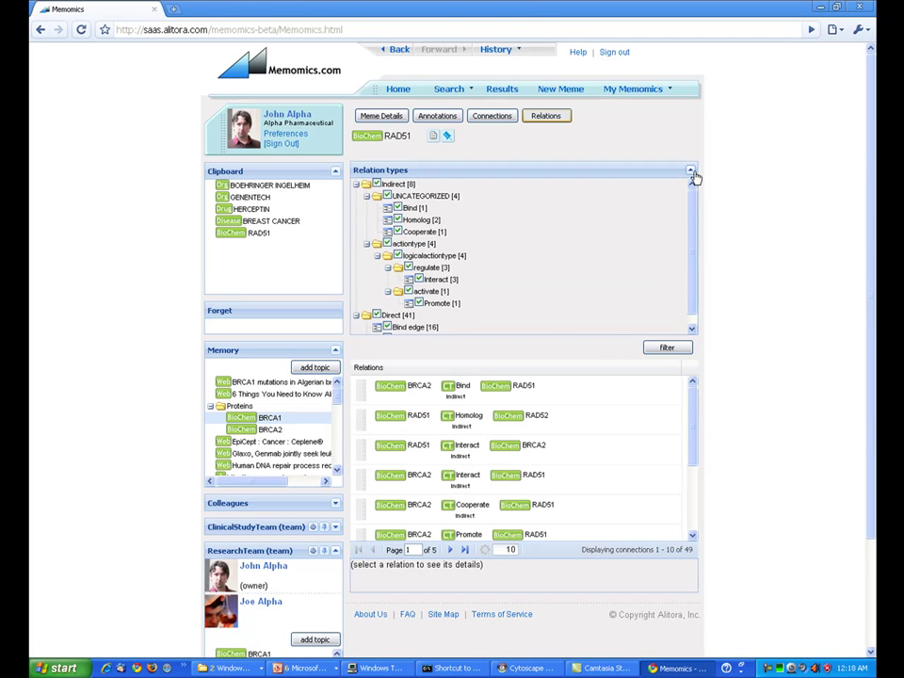
pyautogui.click(690, 170)
pyautogui.click(363, 213)
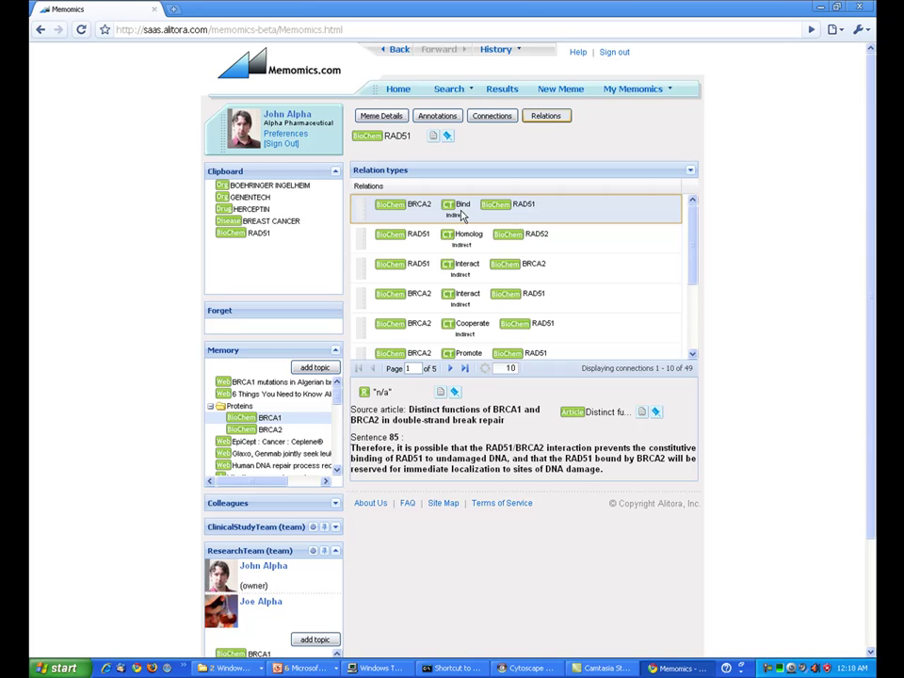
# Highlight part of supporting Sentence 85 from 'Distinct functions of BRCA1 and BRCA2…', then deselect
pyautogui.moveTo(528, 205)
pyautogui.moveTo(538, 447); pyautogui.dragTo(603, 468)
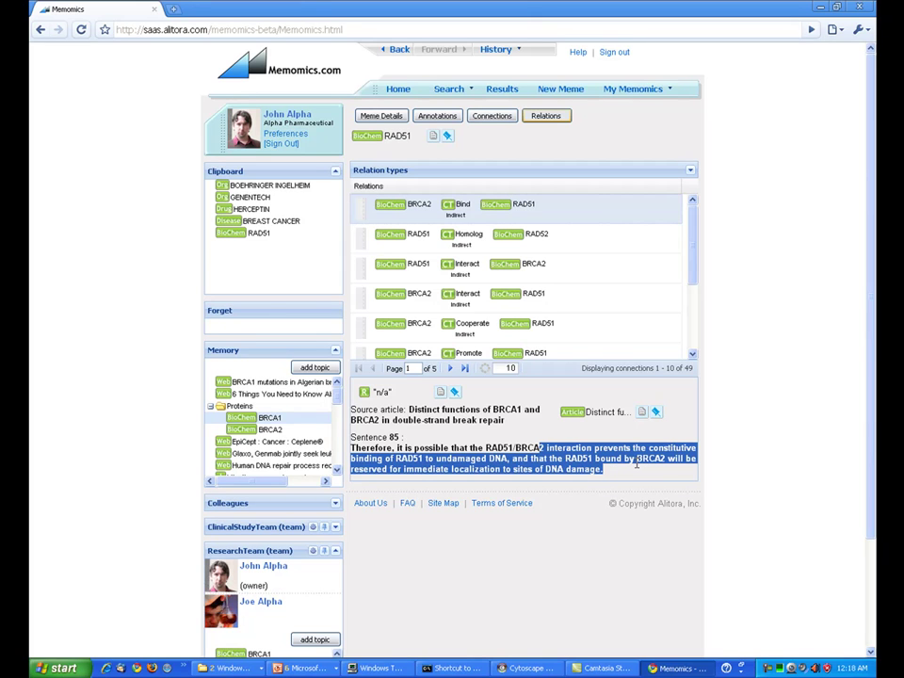
pyautogui.click(636, 463)
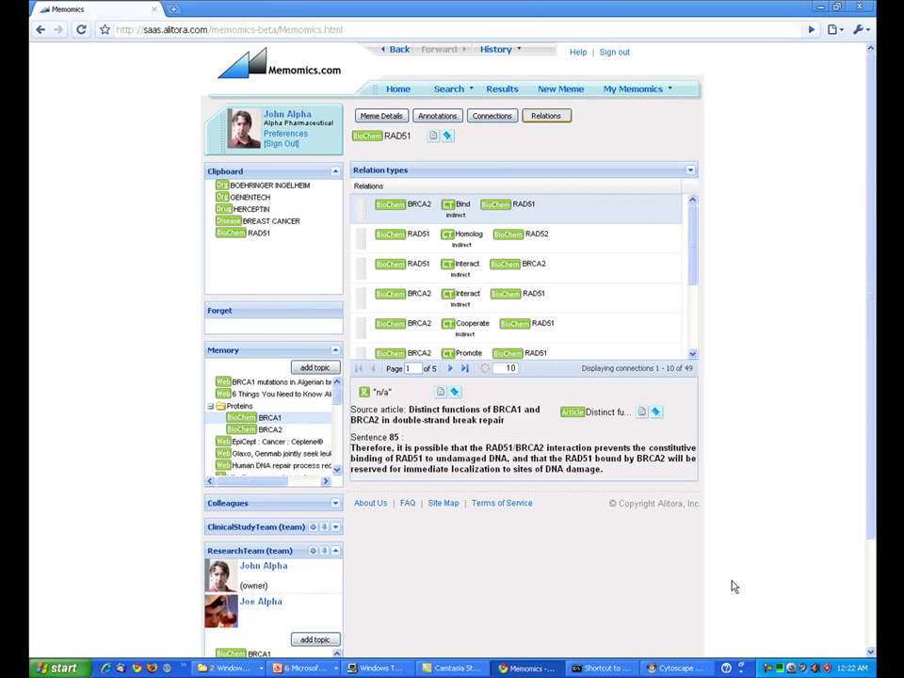
# In Cytoscape, add BOEHRINGER INGELHEIM and GENENTECH from the clipboard to the network
pyautogui.click(677, 669)
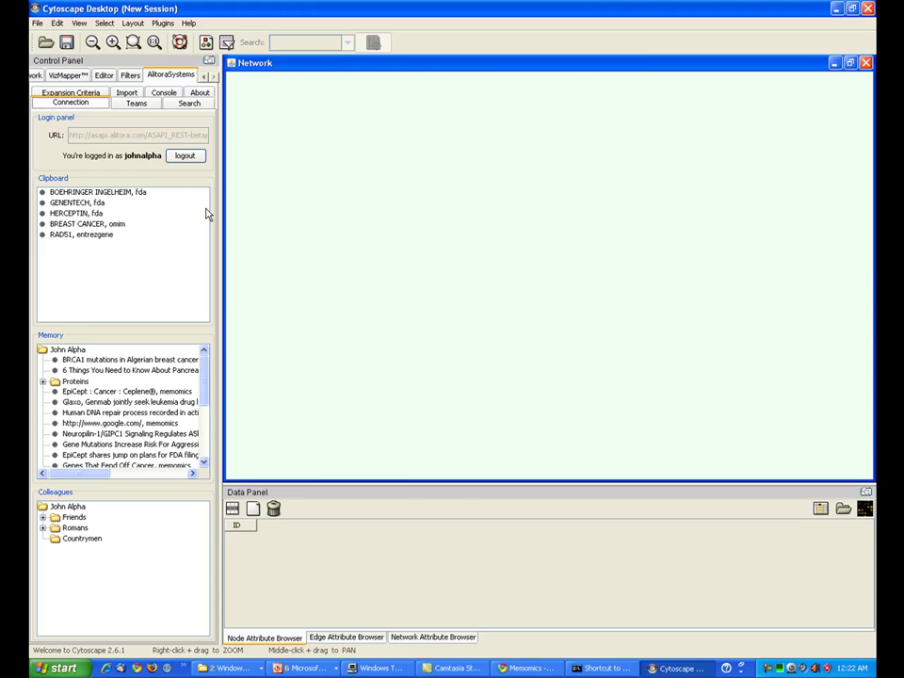
pyautogui.click(129, 198)
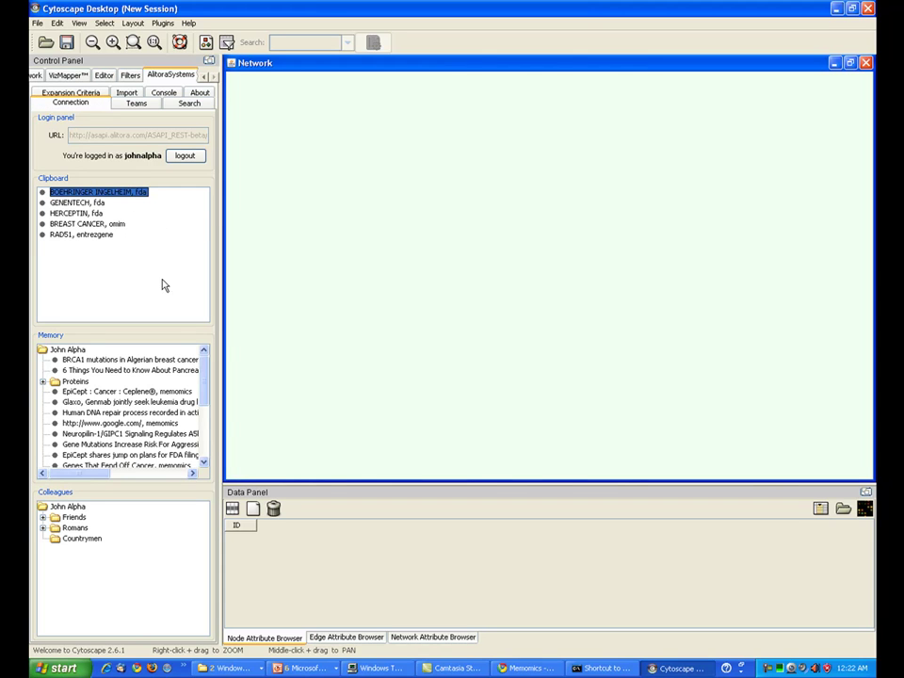
pyautogui.rightClick(139, 194)
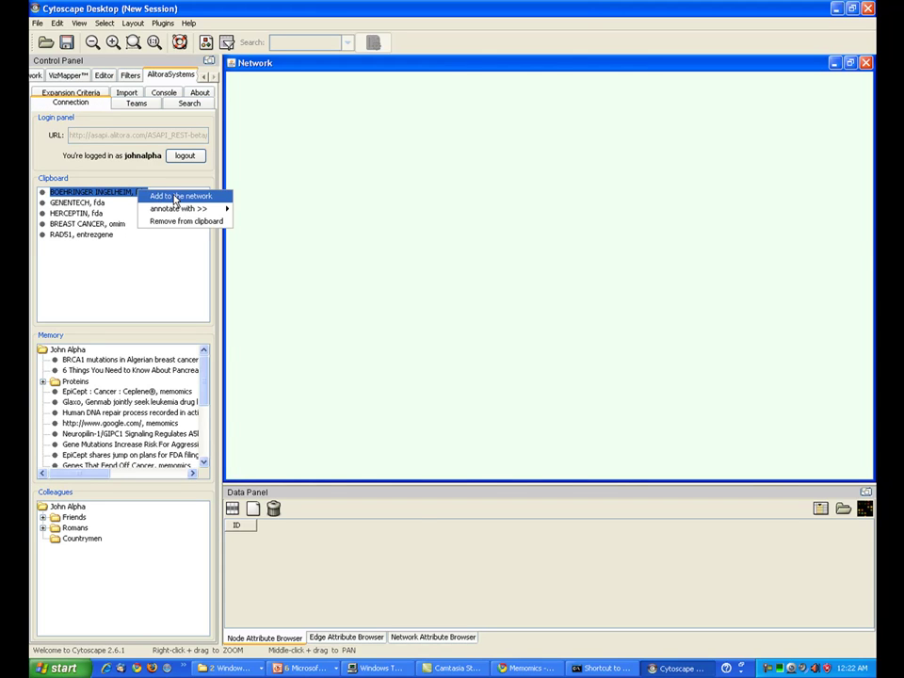
pyautogui.click(160, 195)
pyautogui.click(77, 203)
pyautogui.rightClick(83, 203)
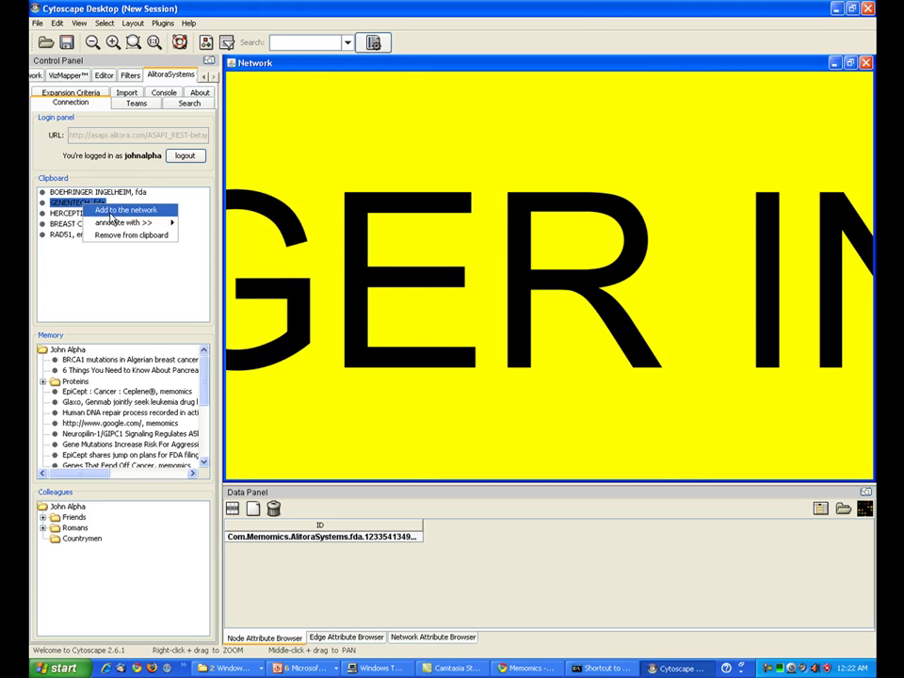
pyautogui.click(113, 210)
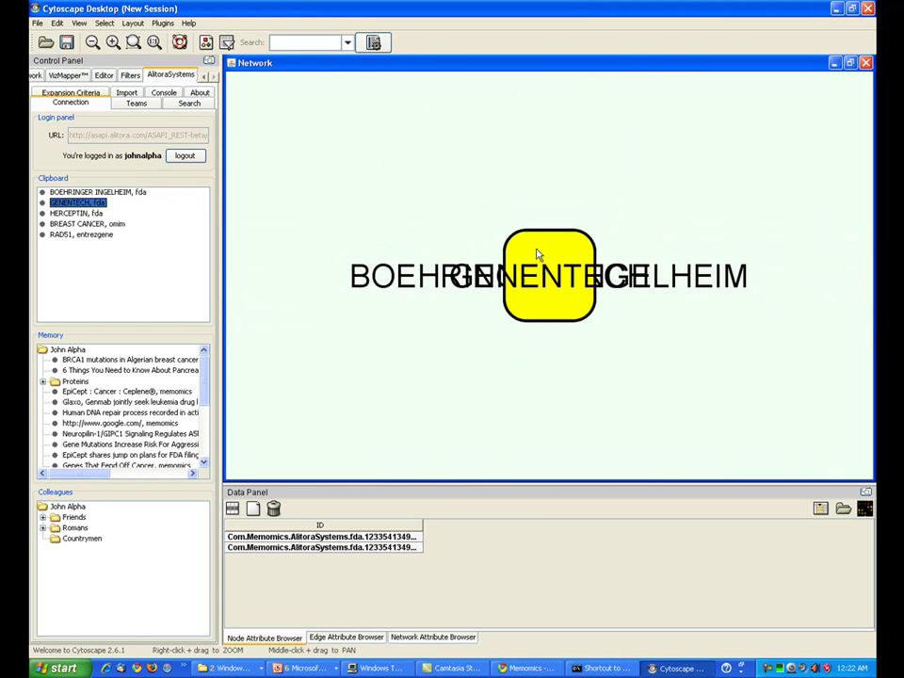
# Move GENENTECH away from BOEHRINGER INGELHEIM and select both nodes, showing Expansion Criteria
pyautogui.moveTo(549, 256); pyautogui.dragTo(808, 228)
pyautogui.click(322, 209)
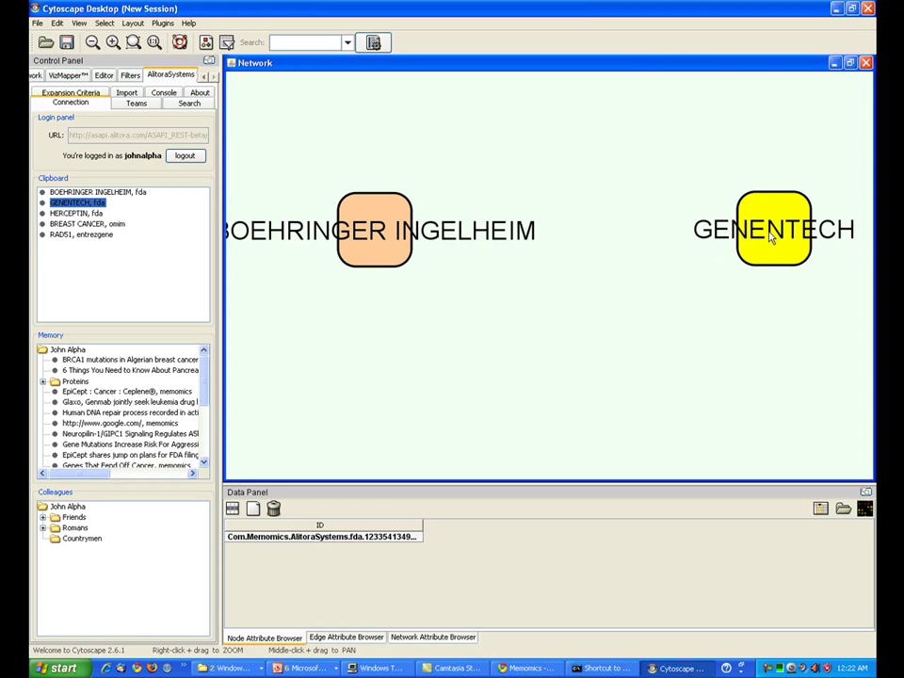
pyautogui.scroll(-2, 716, 268)
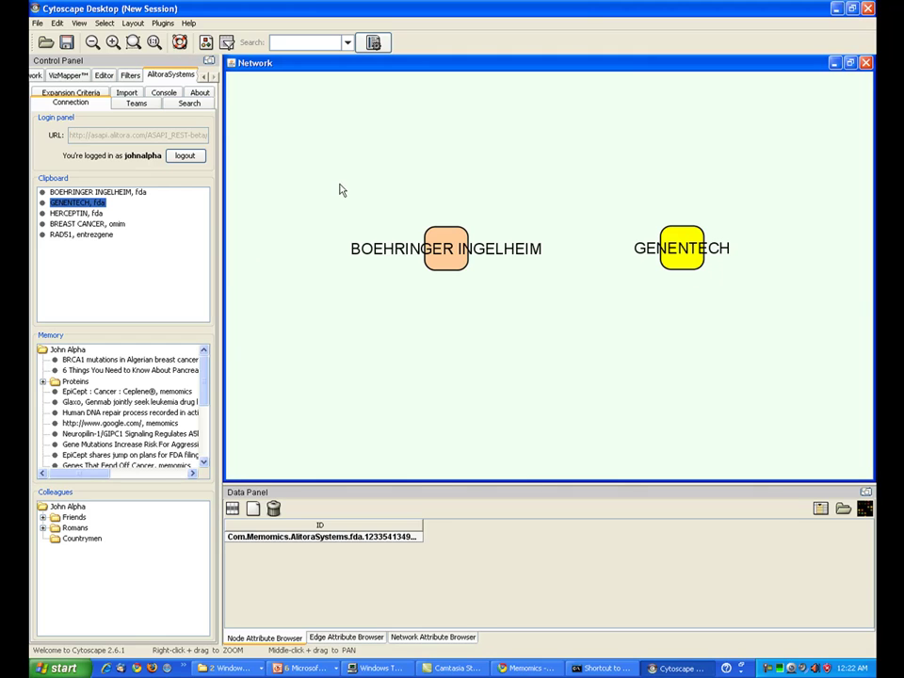
pyautogui.moveTo(341, 189); pyautogui.dragTo(758, 303)
pyautogui.click(71, 92)
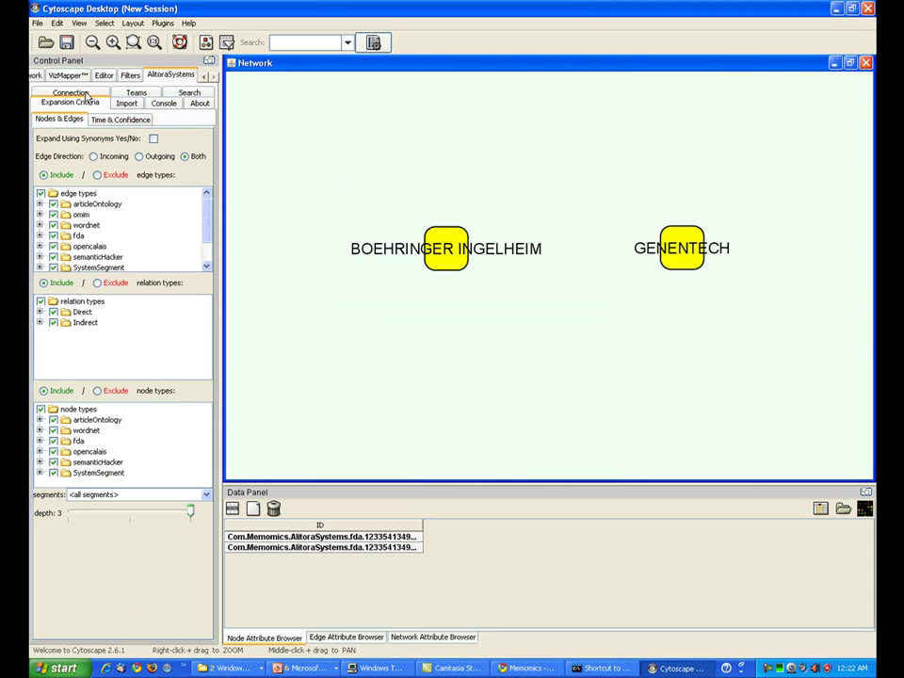
# Expand both selected company nodes using Alitora Systems to depth 3
pyautogui.rightClick(442, 248)
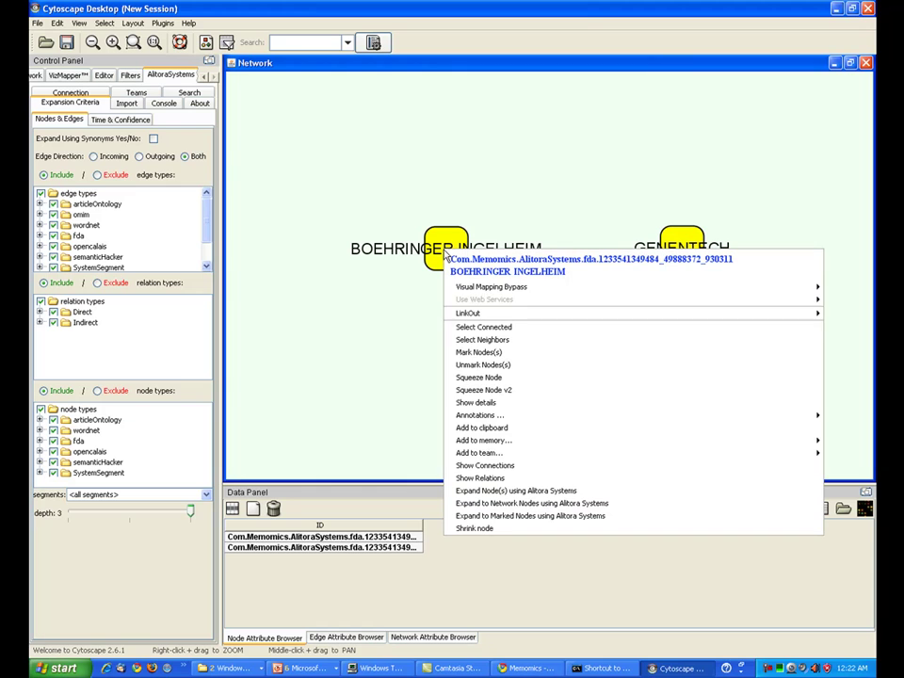
pyautogui.click(492, 495)
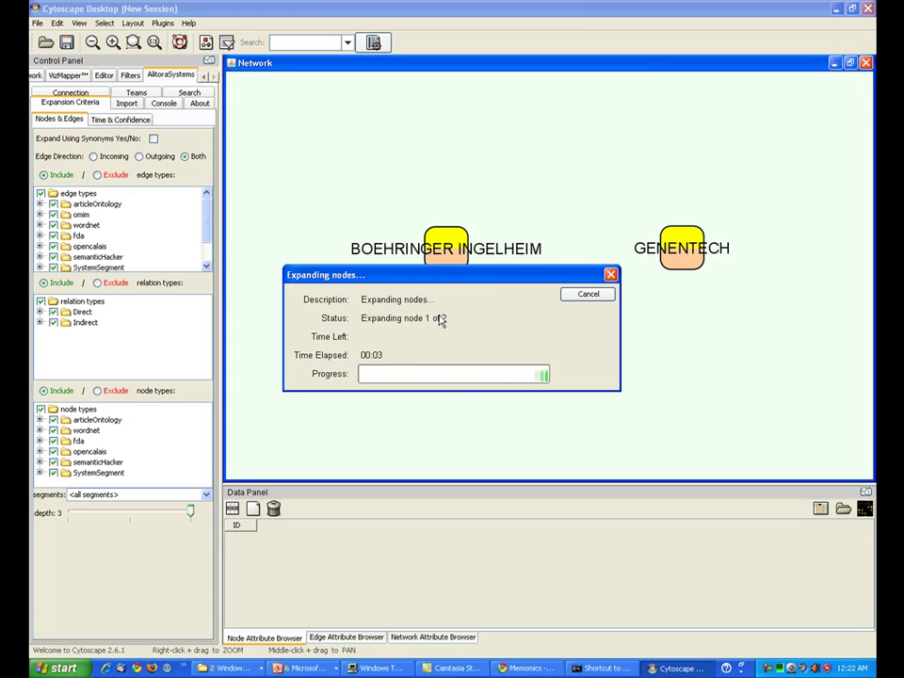
pyautogui.moveTo(447, 284); pyautogui.dragTo(344, 106)
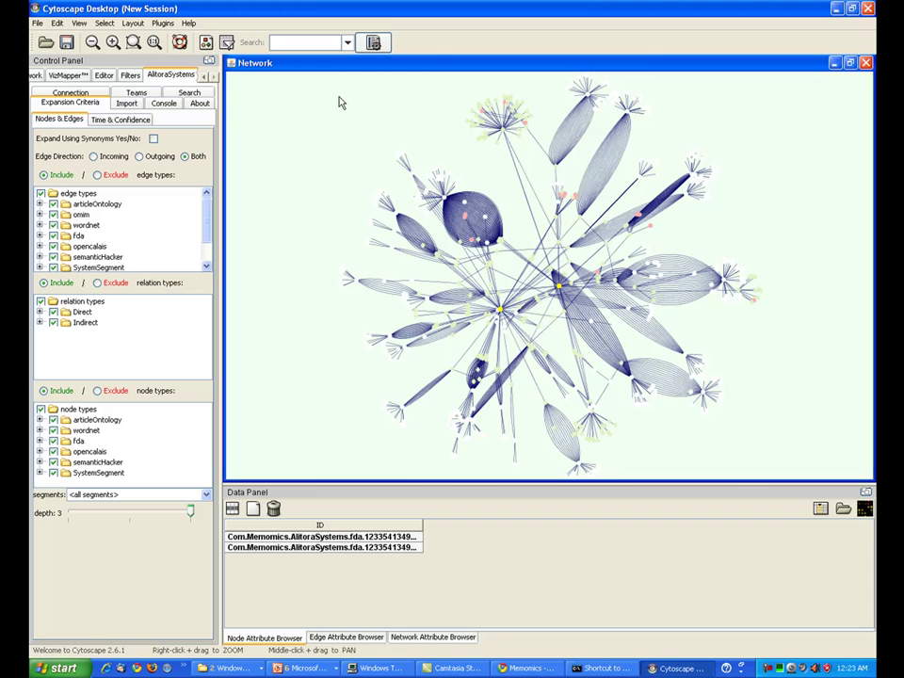
# Apply the yFiles Organic layout and zoom to the upper-left cluster of nodes
pyautogui.click(129, 25)
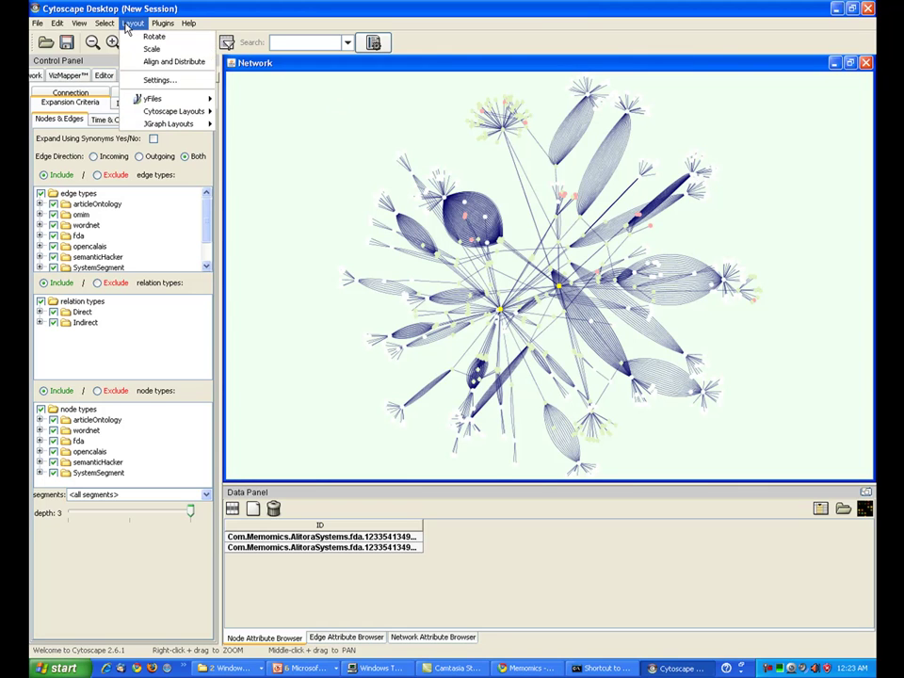
pyautogui.moveTo(150, 98)
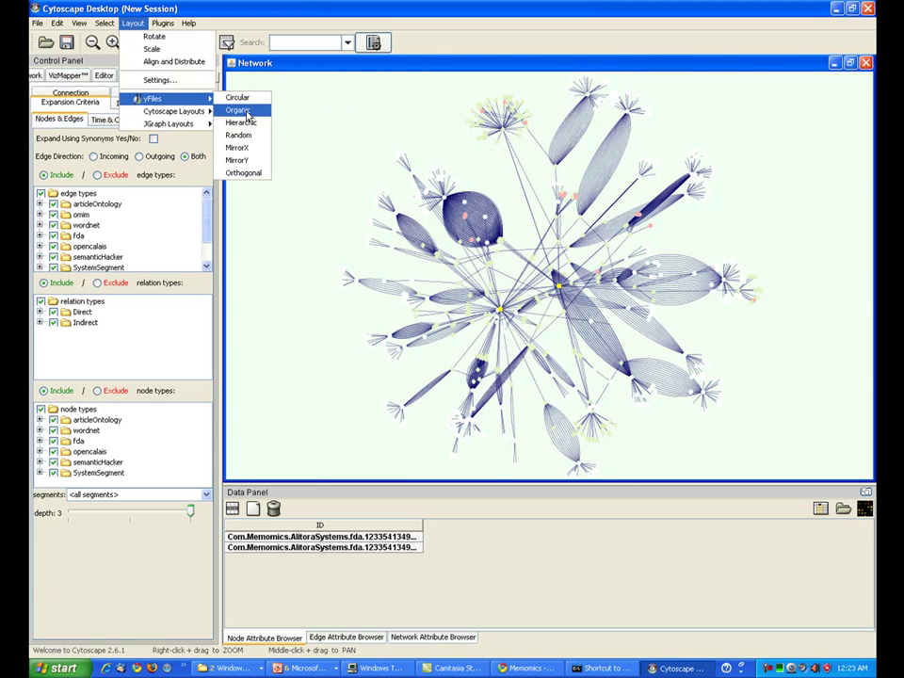
pyautogui.click(237, 111)
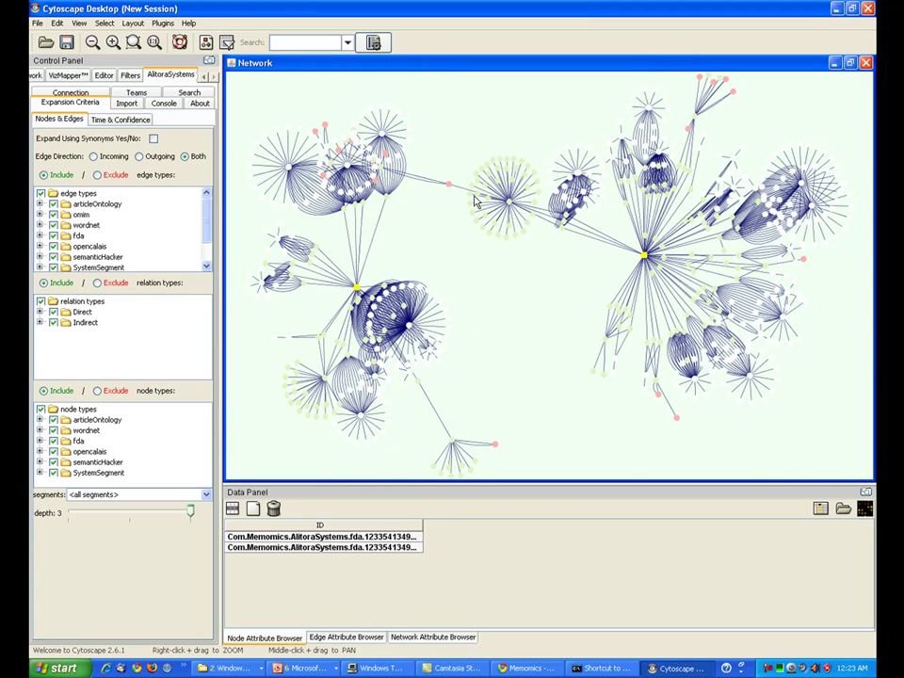
pyautogui.moveTo(346, 100); pyautogui.dragTo(541, 252)
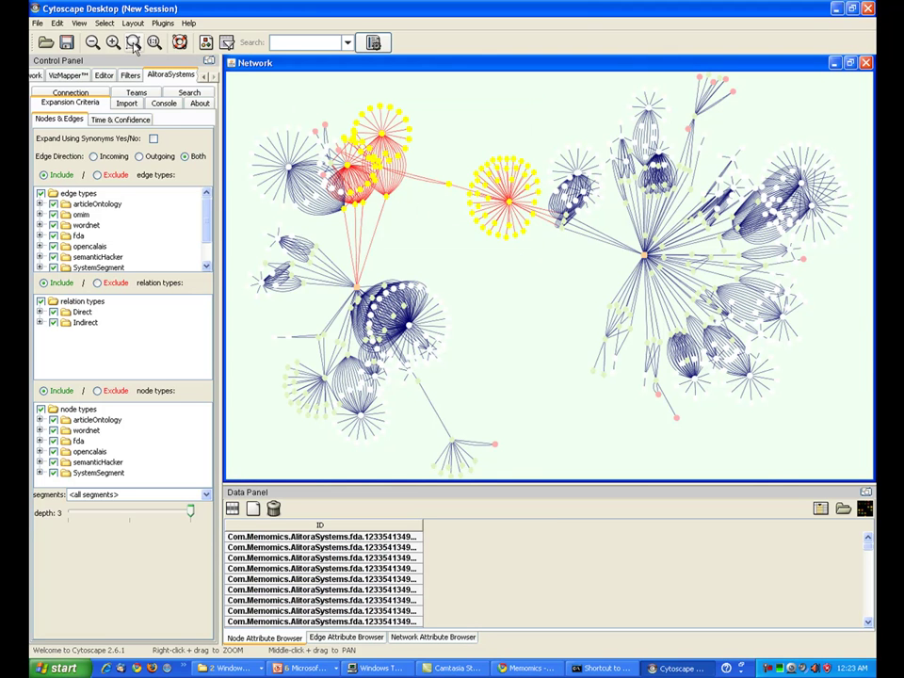
pyautogui.click(154, 43)
# Move RHEUMATOID ARTHRITIS up and pull Rituxan (Genentech Inc) and the meloxicam hub out beside it
pyautogui.click(584, 260)
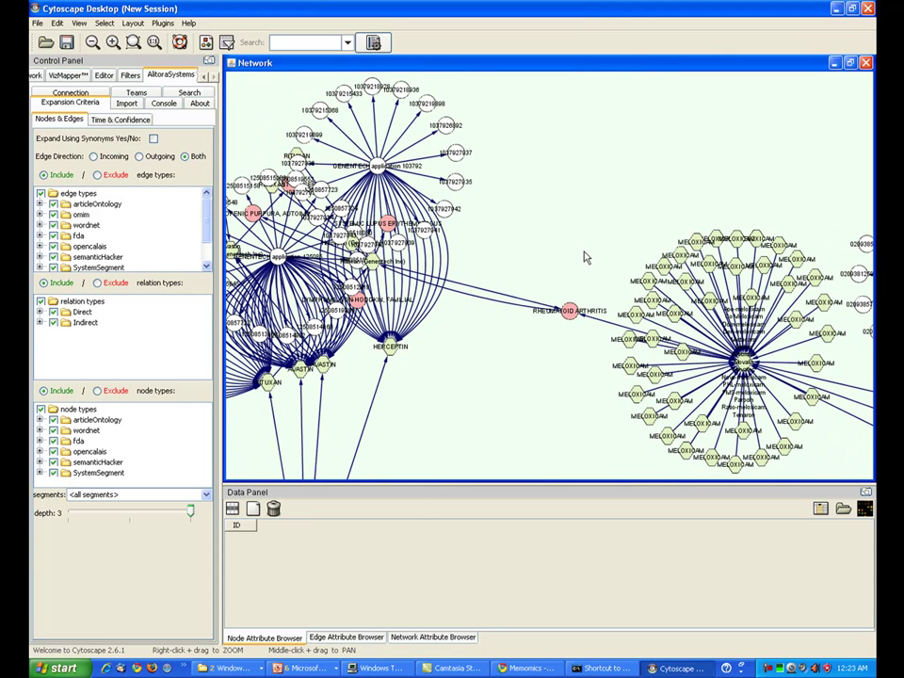
pyautogui.moveTo(576, 311); pyautogui.dragTo(554, 264)
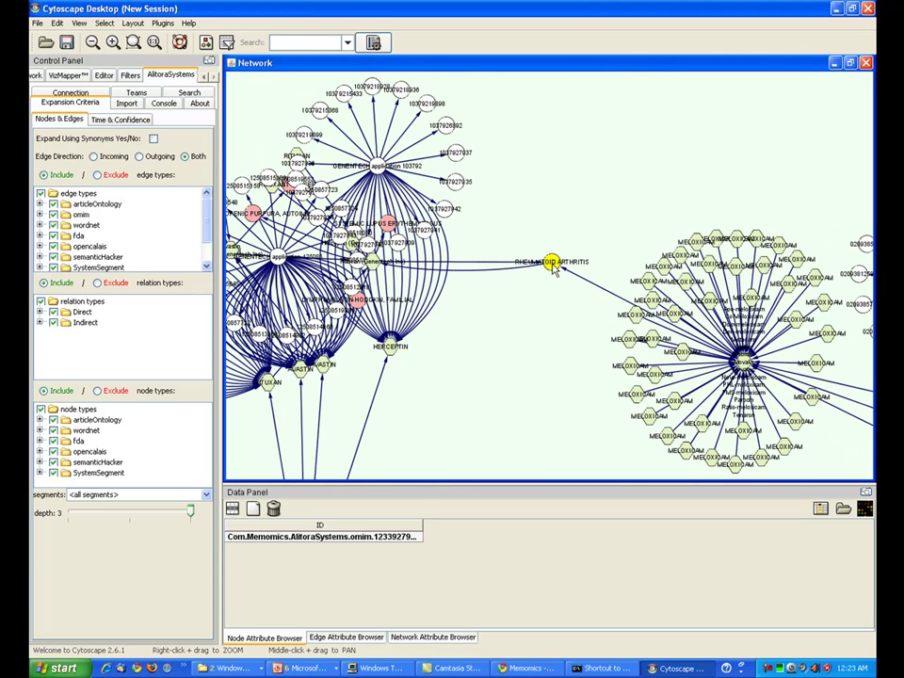
pyautogui.moveTo(372, 261); pyautogui.dragTo(511, 366)
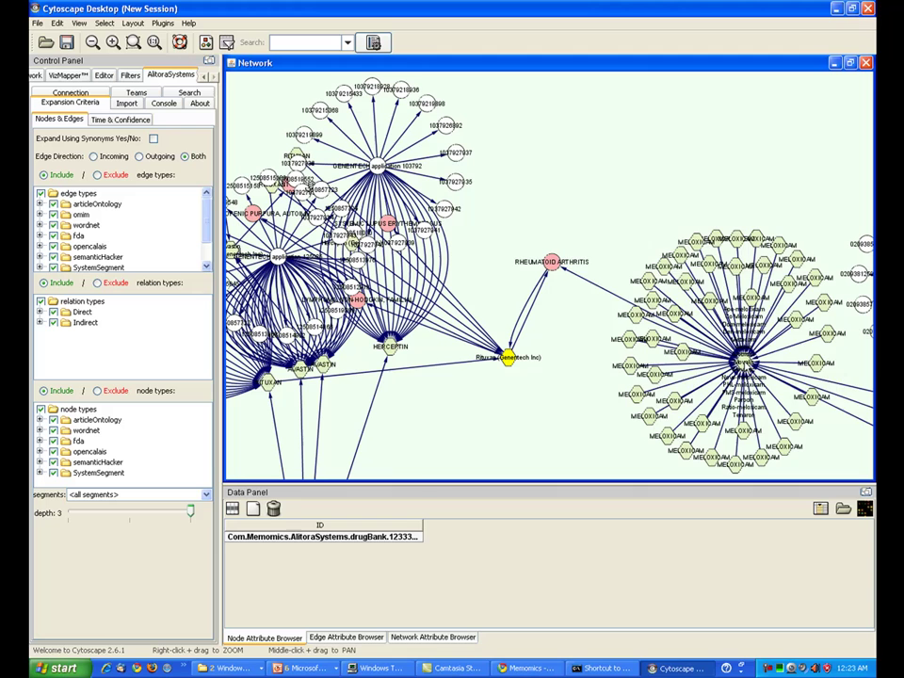
pyautogui.moveTo(742, 361); pyautogui.dragTo(638, 220)
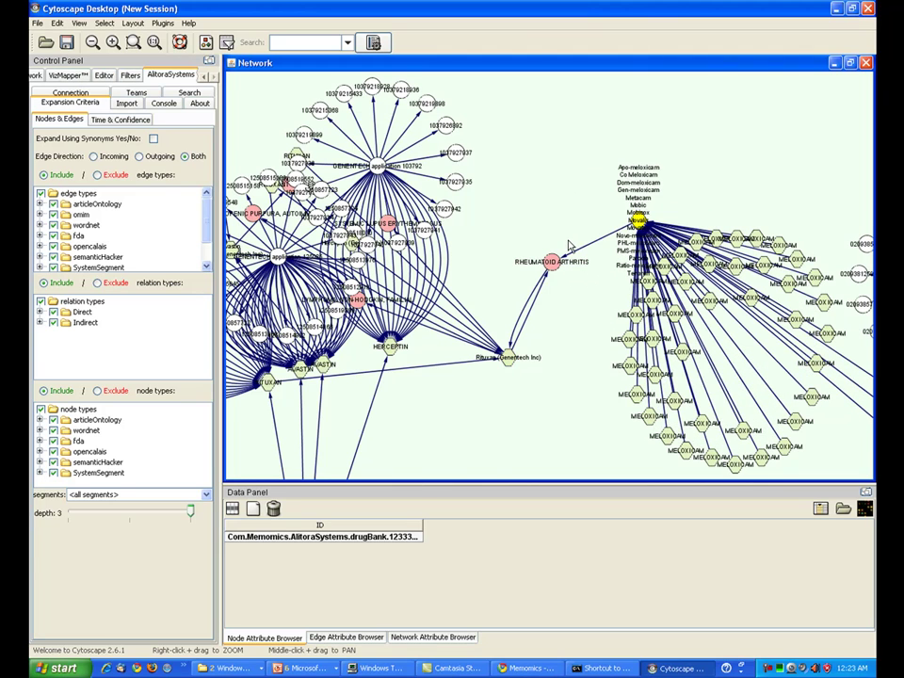
# Add the RHEUMATOID ARTHRITIS node from the Cytoscape network to the Memomics clipboard, beneath RAD51
pyautogui.scroll(-10, 568, 247)
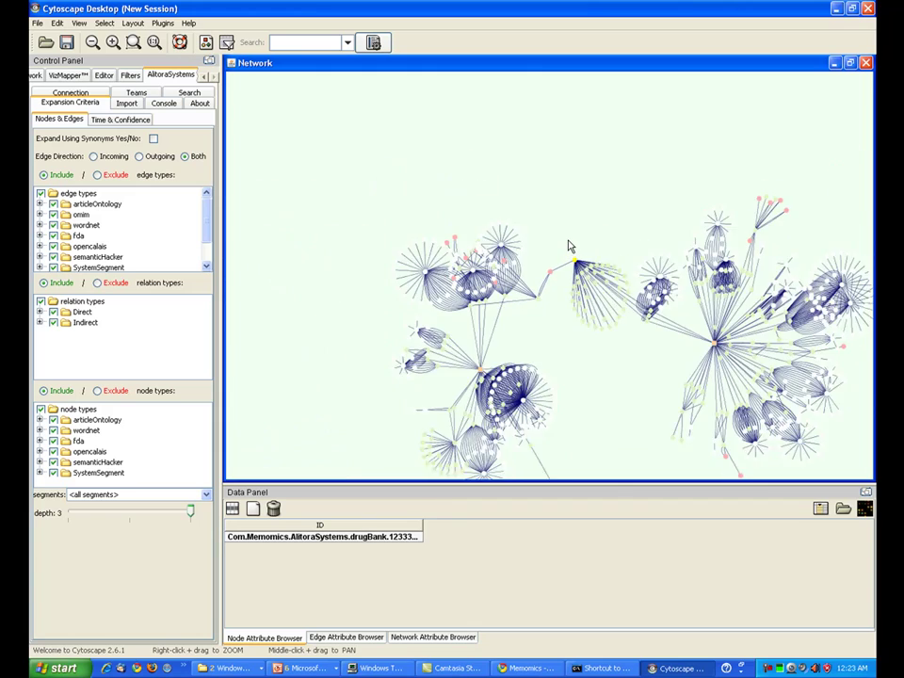
pyautogui.scroll(-3, 569, 247)
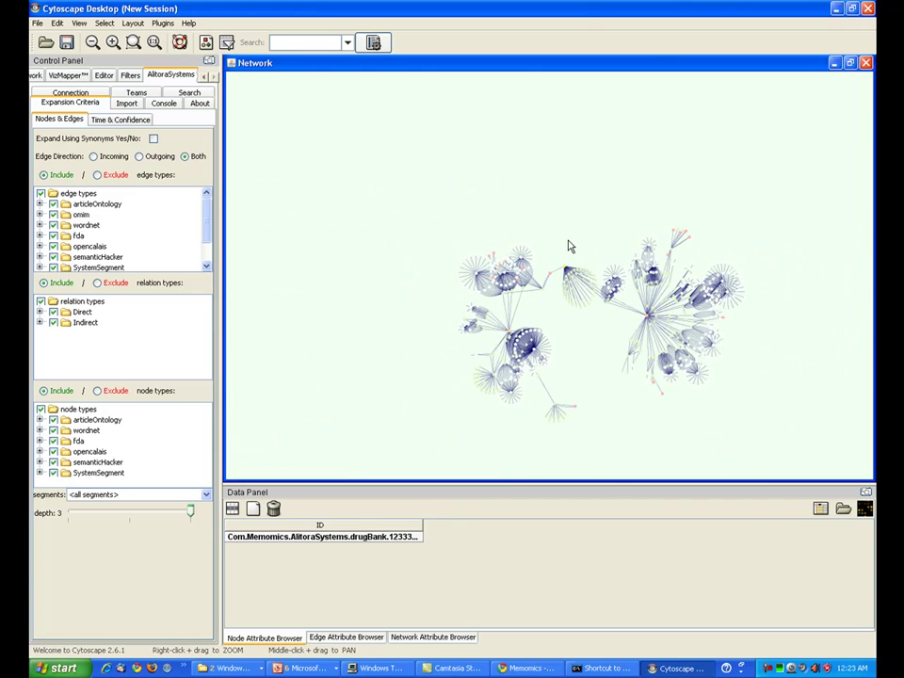
pyautogui.scroll(10, 569, 247)
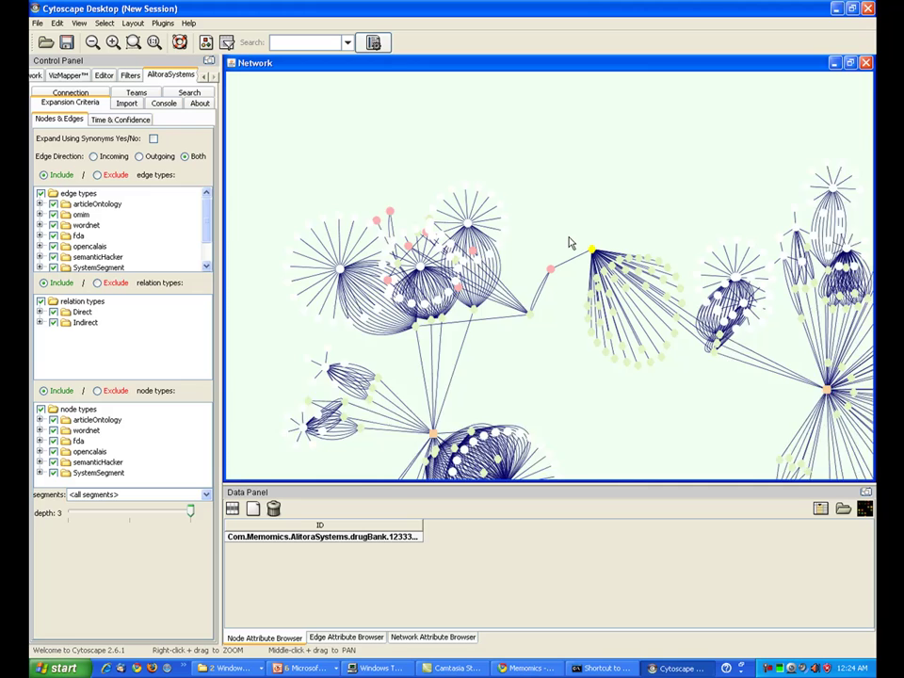
pyautogui.scroll(2, 569, 242)
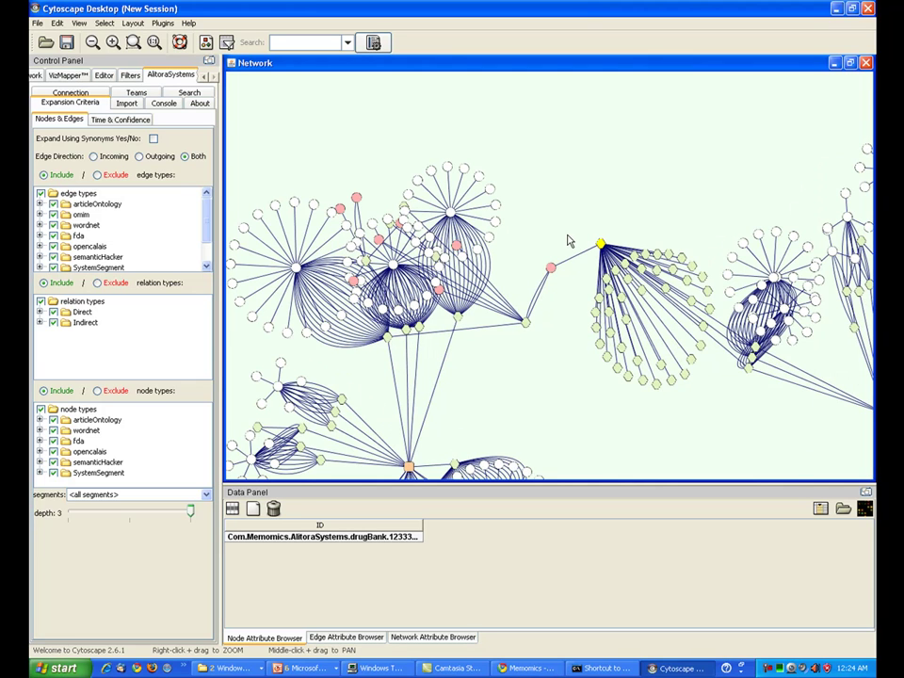
pyautogui.scroll(2, 569, 242)
pyautogui.scroll(4, 591, 240)
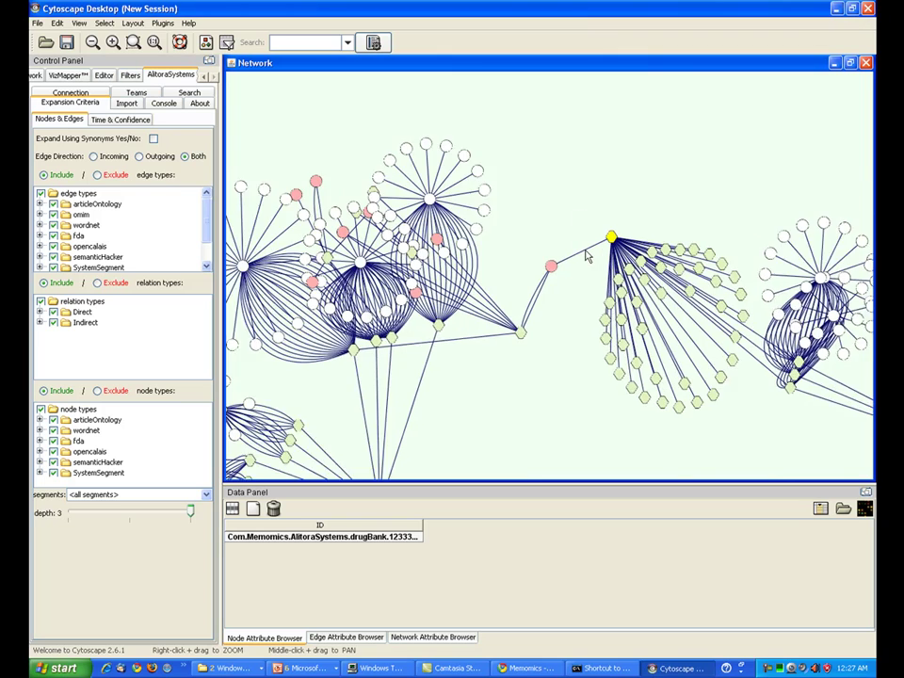
pyautogui.scroll(4, 565, 259)
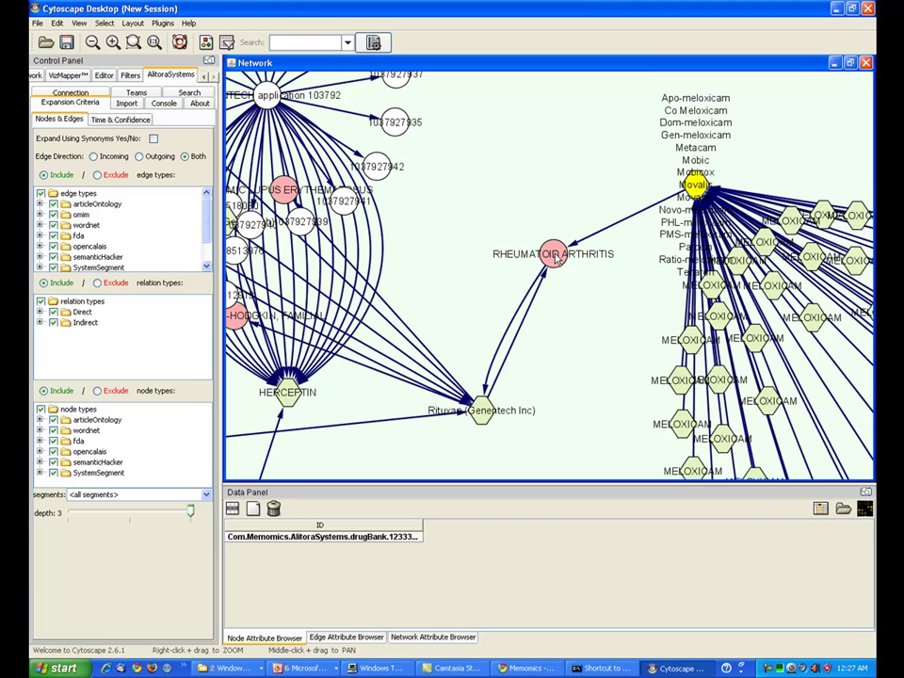
pyautogui.rightClick(556, 260)
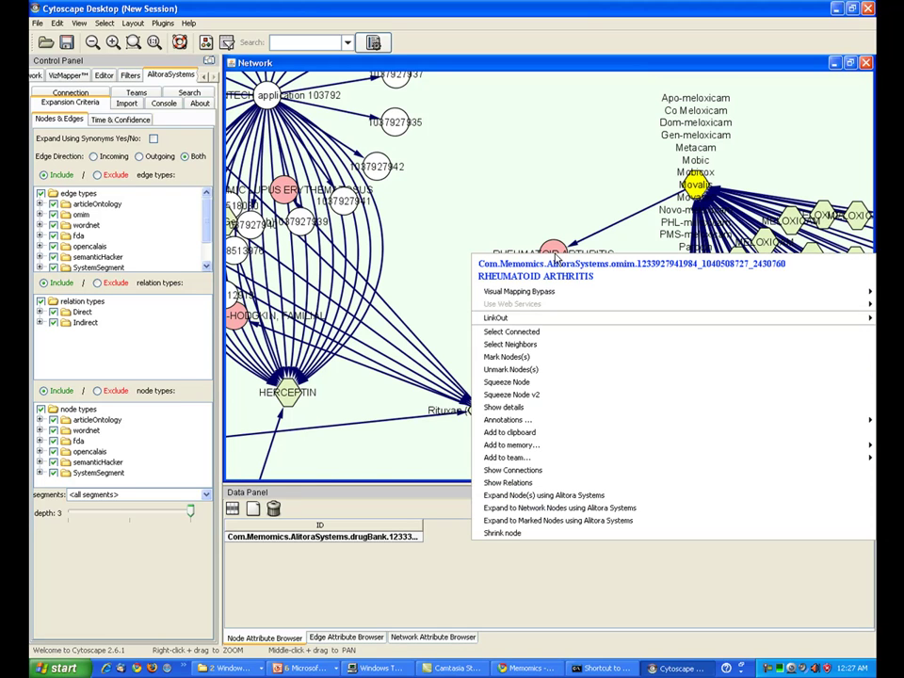
pyautogui.click(519, 435)
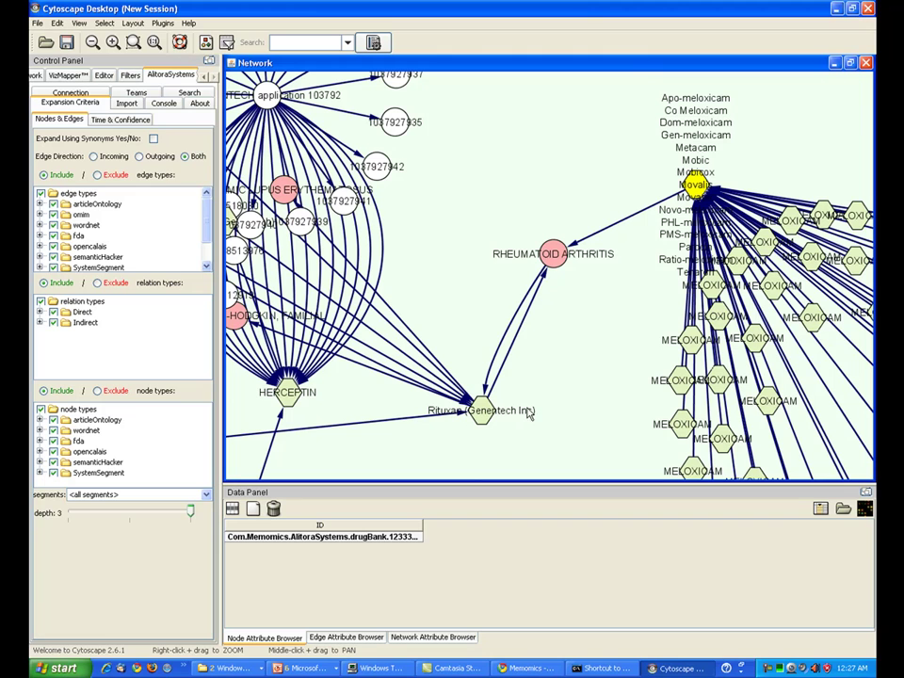
pyautogui.click(525, 670)
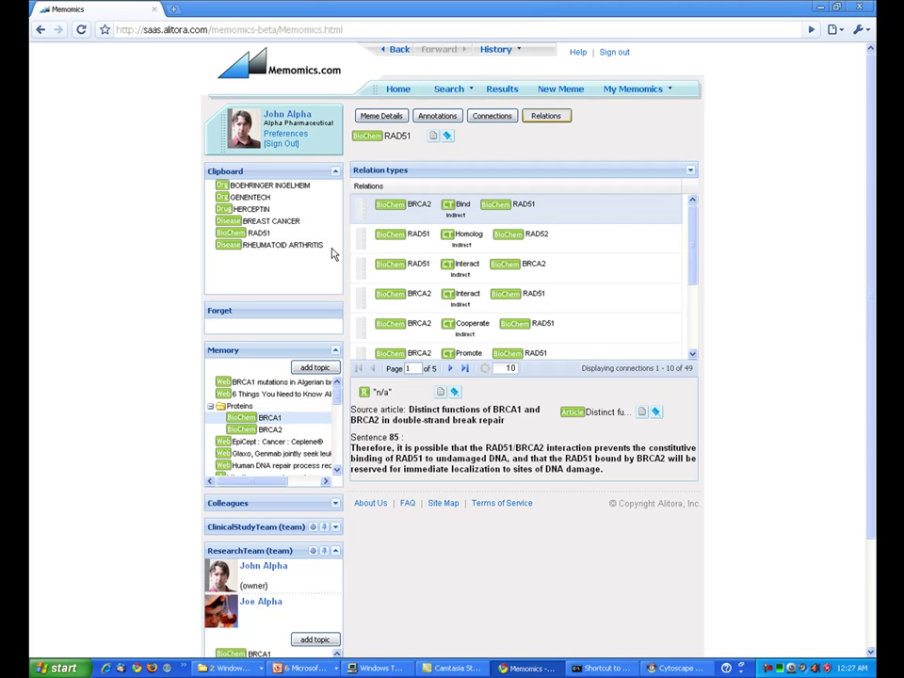
# On the Teams page, share the clipped RHEUMATOID ARTHRITIS with the ResearchTeam
pyautogui.click(646, 92)
pyautogui.click(619, 158)
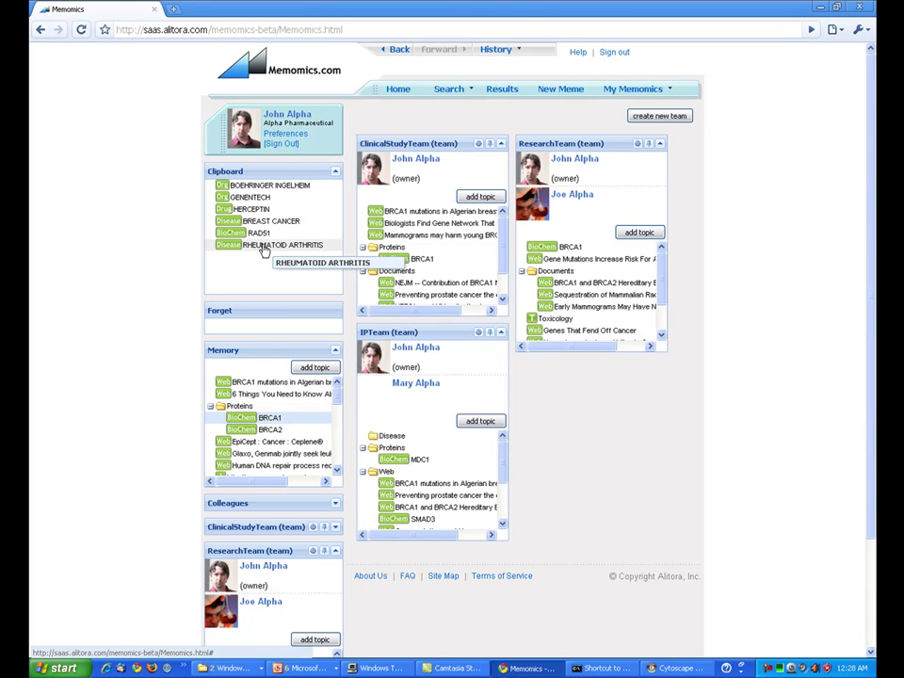
pyautogui.moveTo(266, 249); pyautogui.dragTo(583, 252)
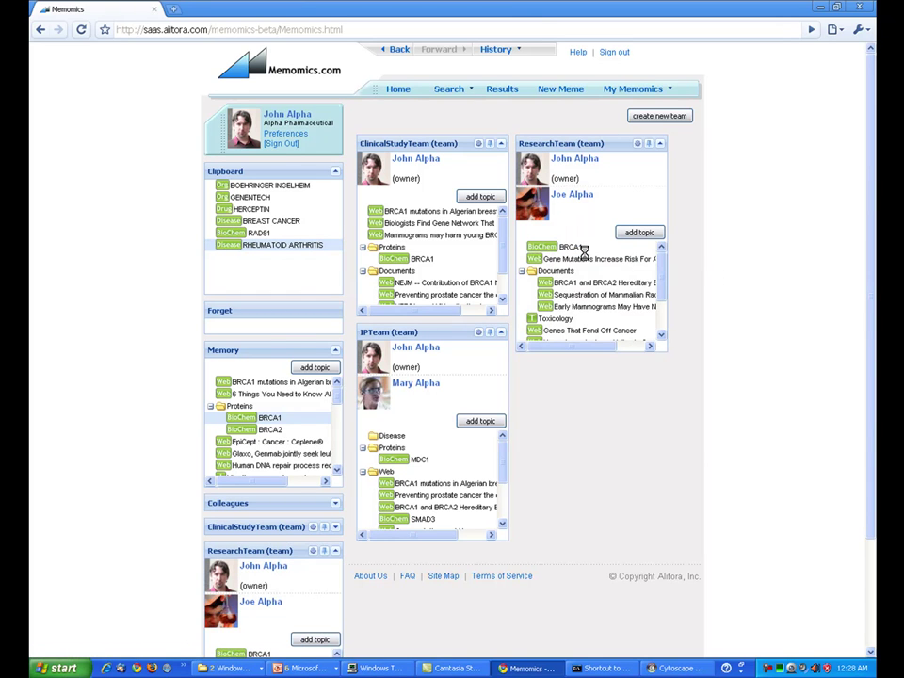
pyautogui.scroll(-3, 607, 301)
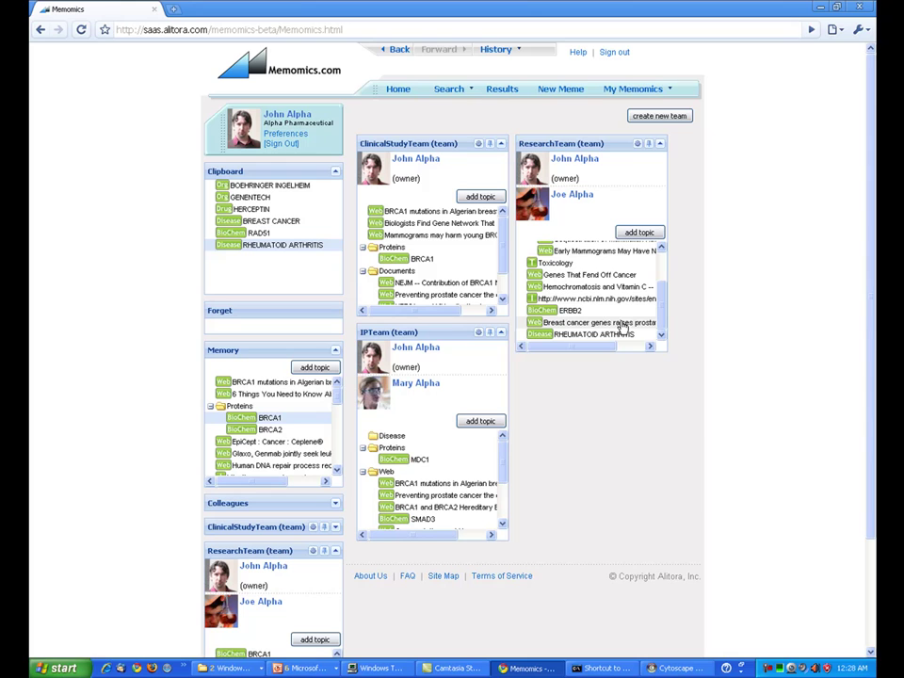
# Annotate RHEUMATOID ARTHRITIS with 'this is a comment', visible to the ResearchTeam
pyautogui.rightClick(603, 336)
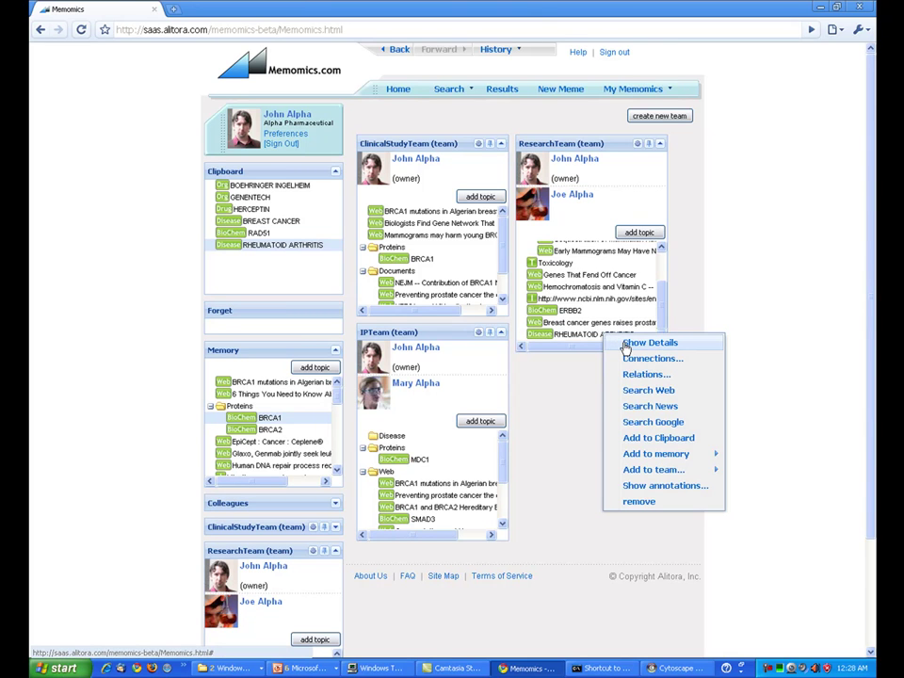
pyautogui.click(655, 486)
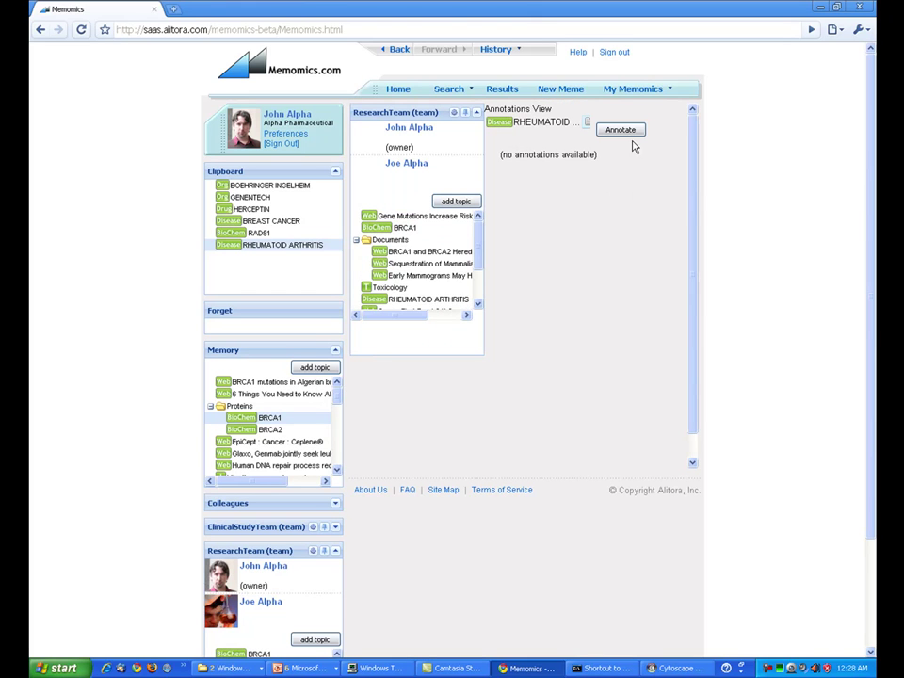
pyautogui.click(621, 131)
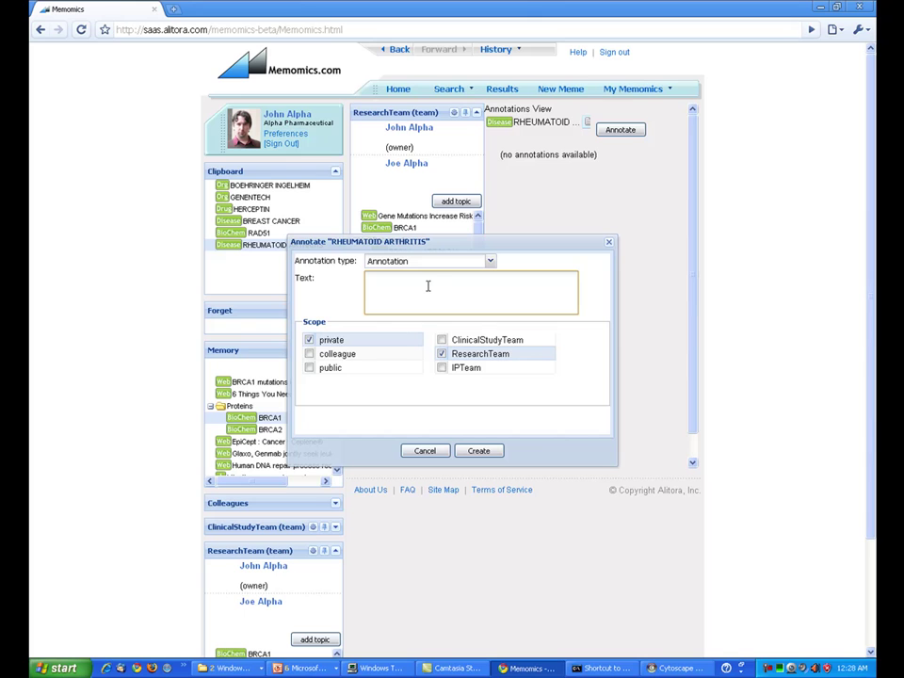
pyautogui.write('t')
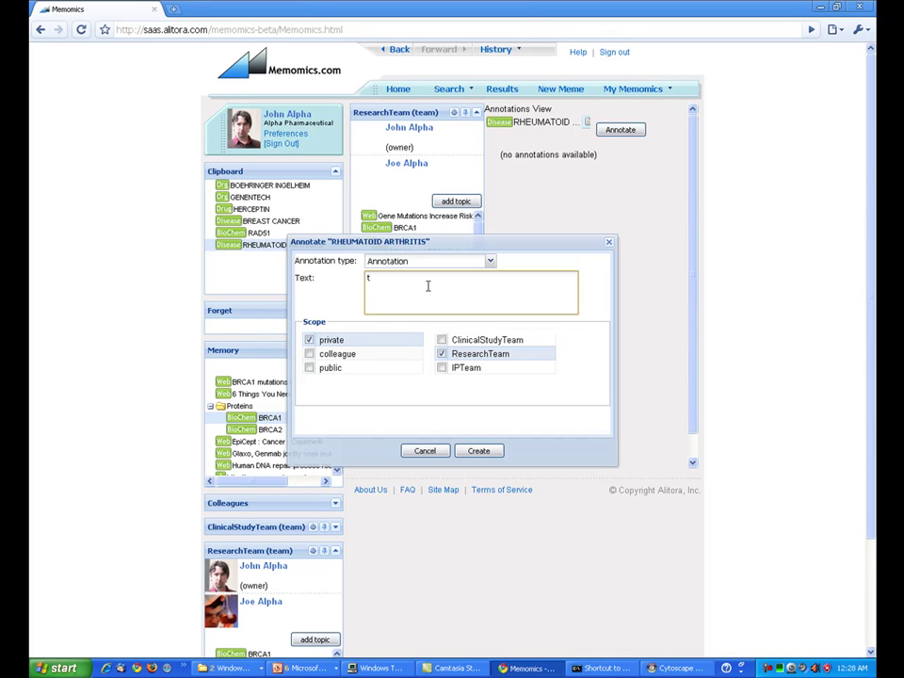
pyautogui.write('his is a comment')
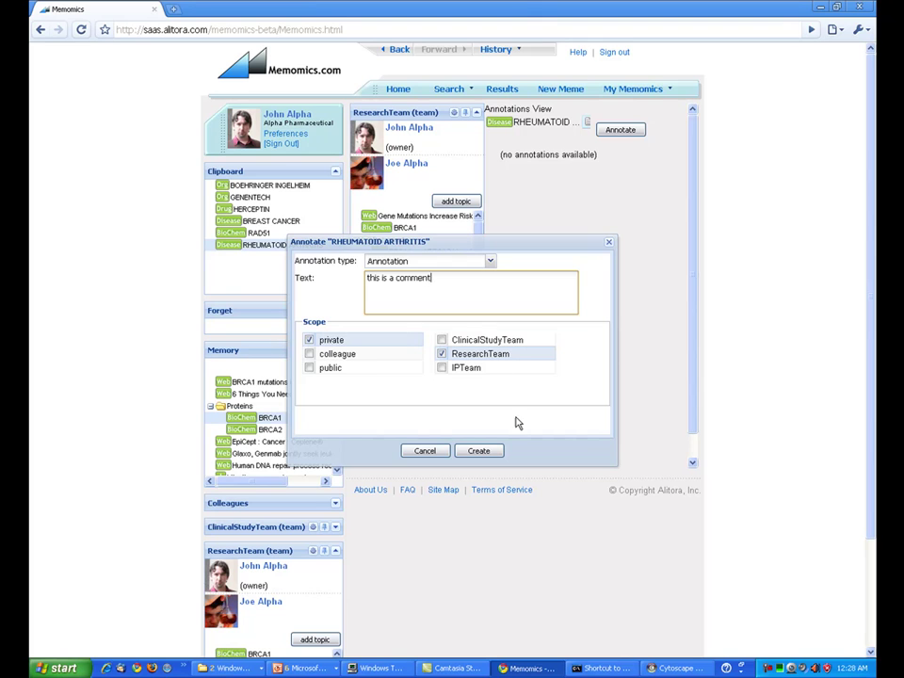
pyautogui.click(478, 452)
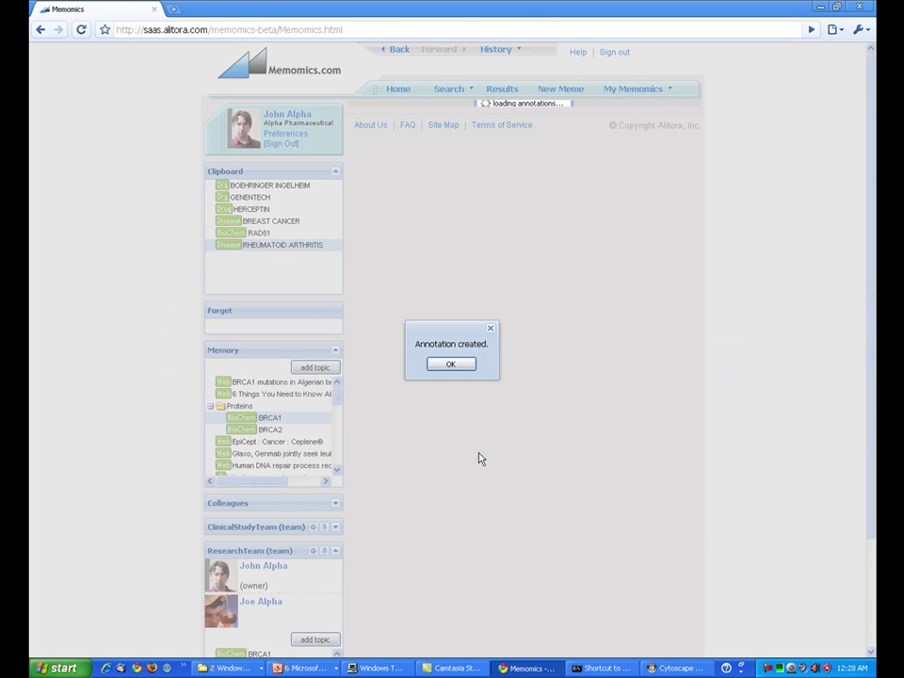
pyautogui.click(453, 372)
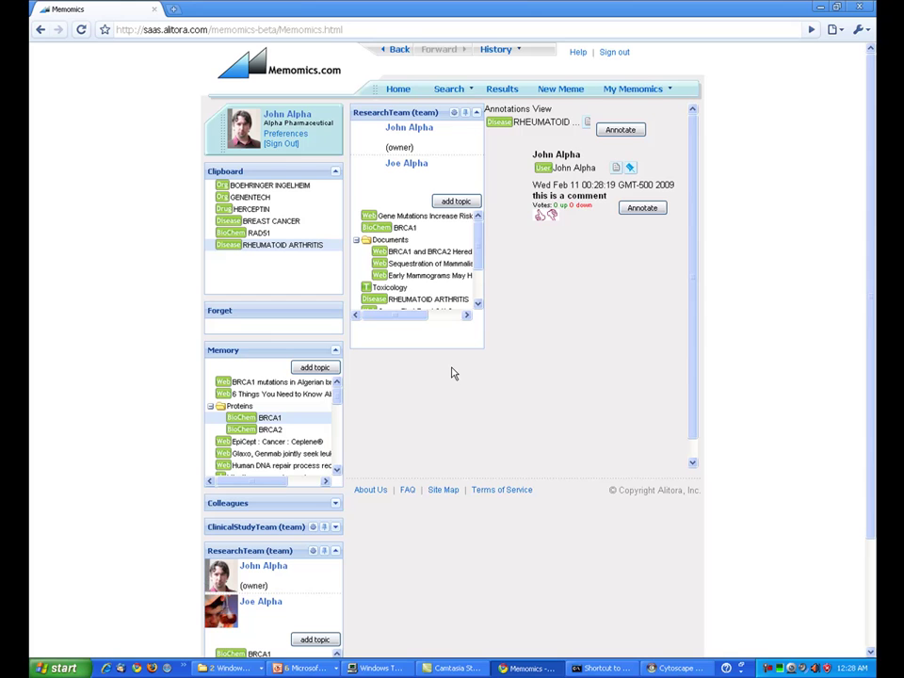
# Search news for the clipped RHEUMATOID ARTHRITIS and open 'Gene Therapy May Ease Rheumatoid Arthritis' in a new tab
pyautogui.rightClick(278, 251)
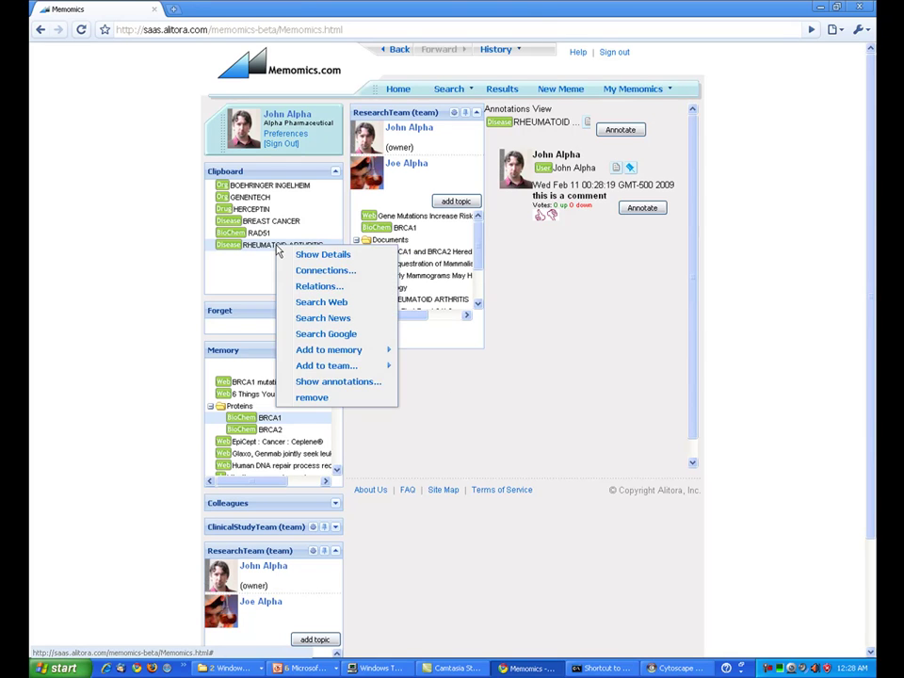
pyautogui.click(317, 320)
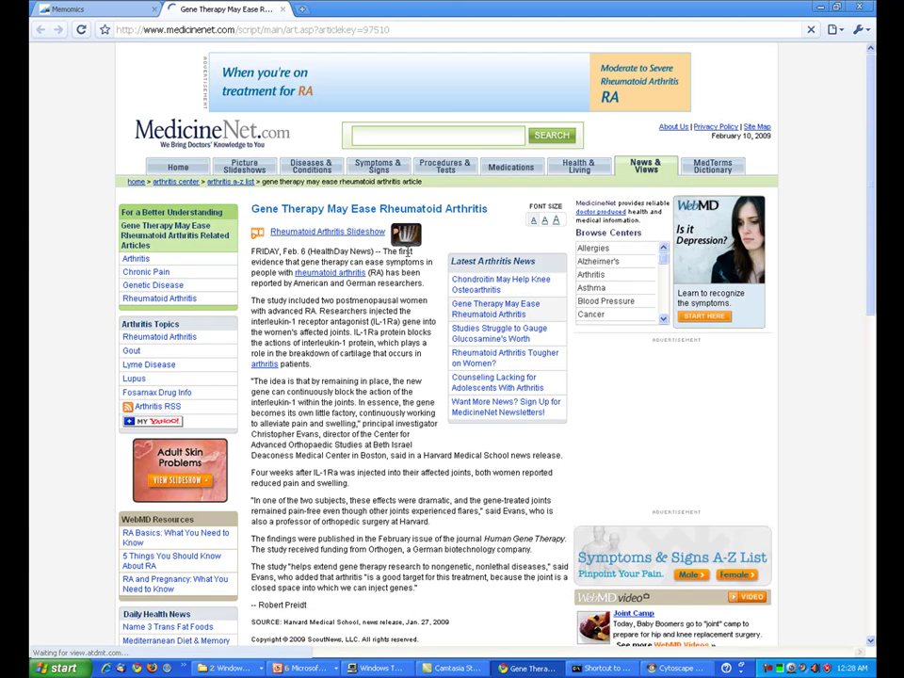
pyautogui.scroll(-3, 407, 246)
pyautogui.scroll(-3, 406, 247)
pyautogui.scroll(6, 377, 207)
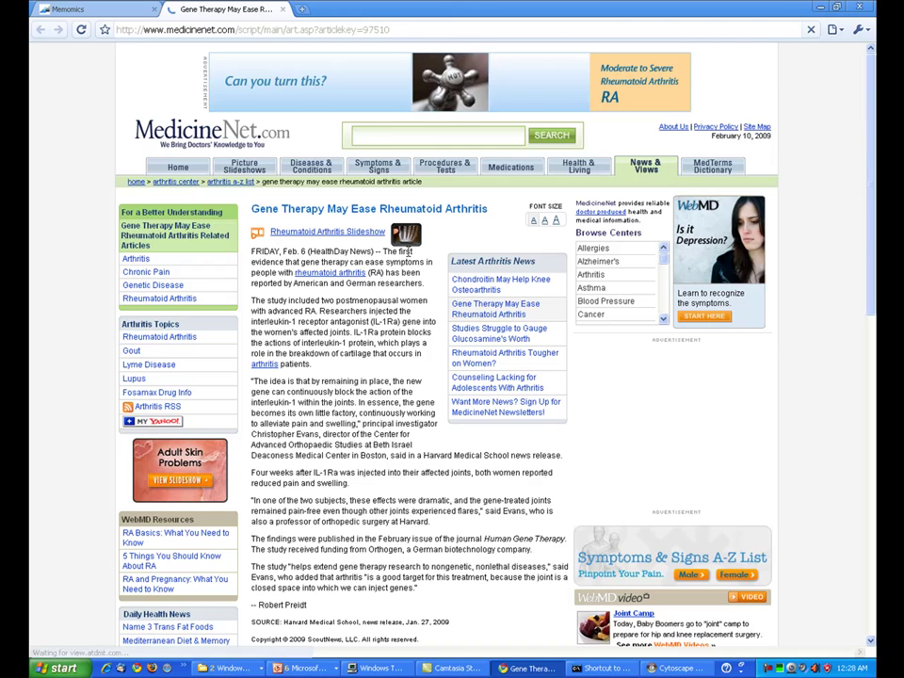
# Put the Gene Therapy article on the Clipboard and share it into the IPTeam's Disease folder
pyautogui.click(79, 12)
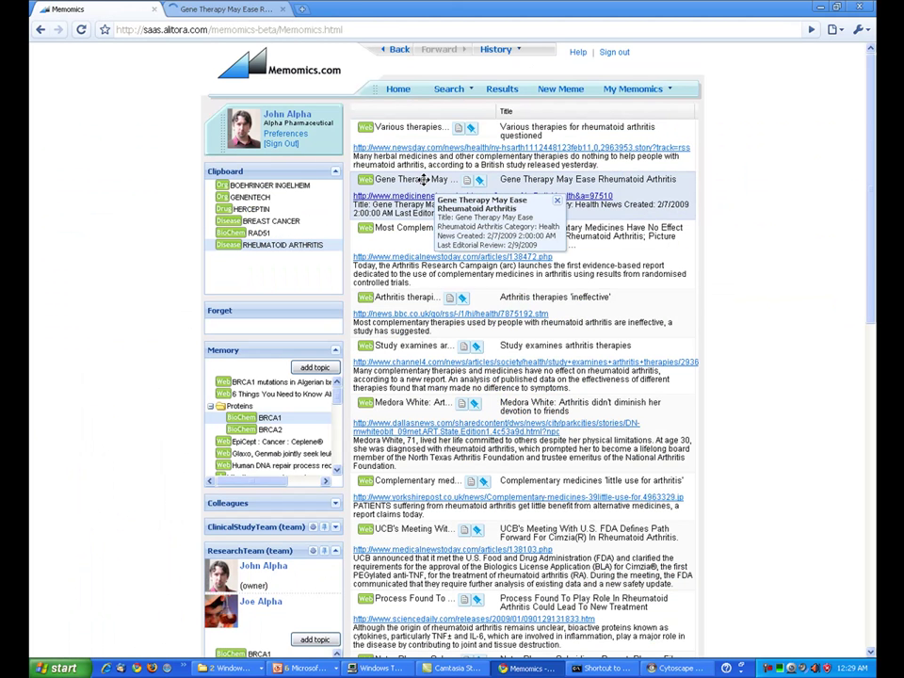
pyautogui.moveTo(431, 179); pyautogui.dragTo(269, 224)
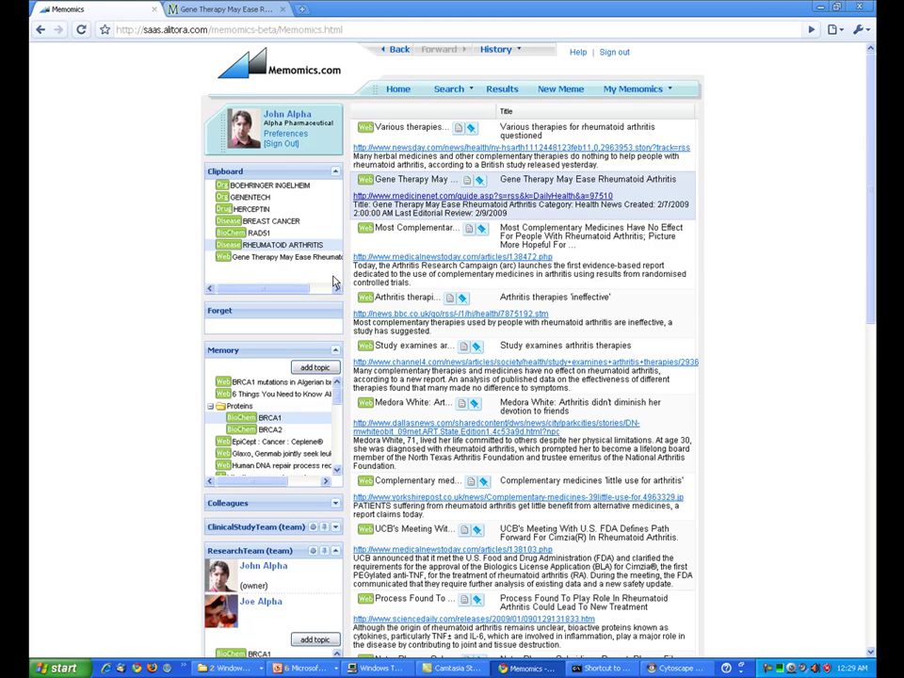
pyautogui.click(636, 89)
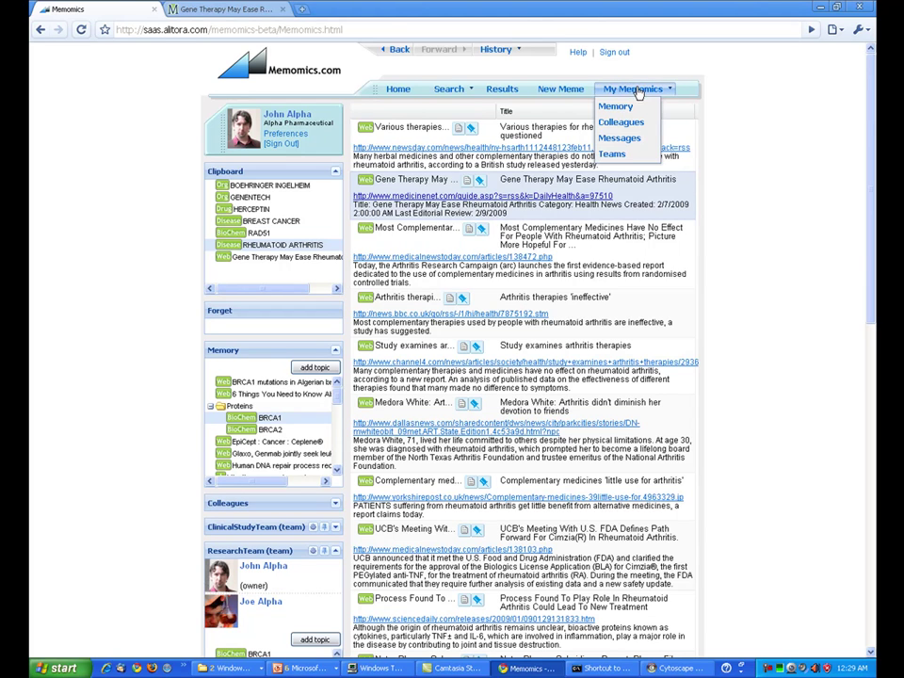
pyautogui.click(621, 154)
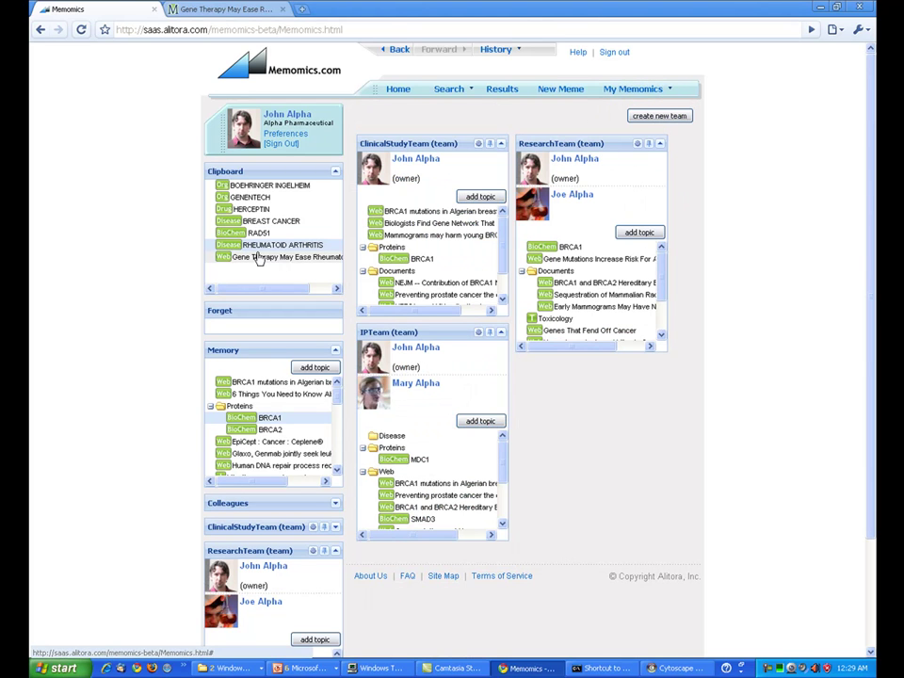
pyautogui.moveTo(258, 257); pyautogui.dragTo(383, 436)
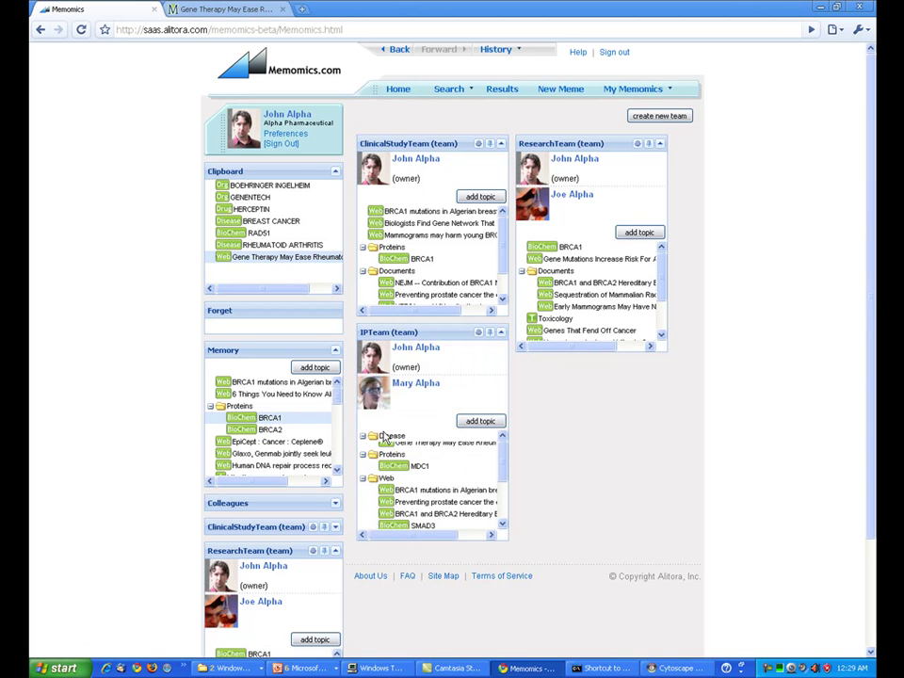
pyautogui.rightClick(426, 459)
# Open the Gene Therapy item's details, read its extracted Text, then view its Instances list
pyautogui.click(449, 462)
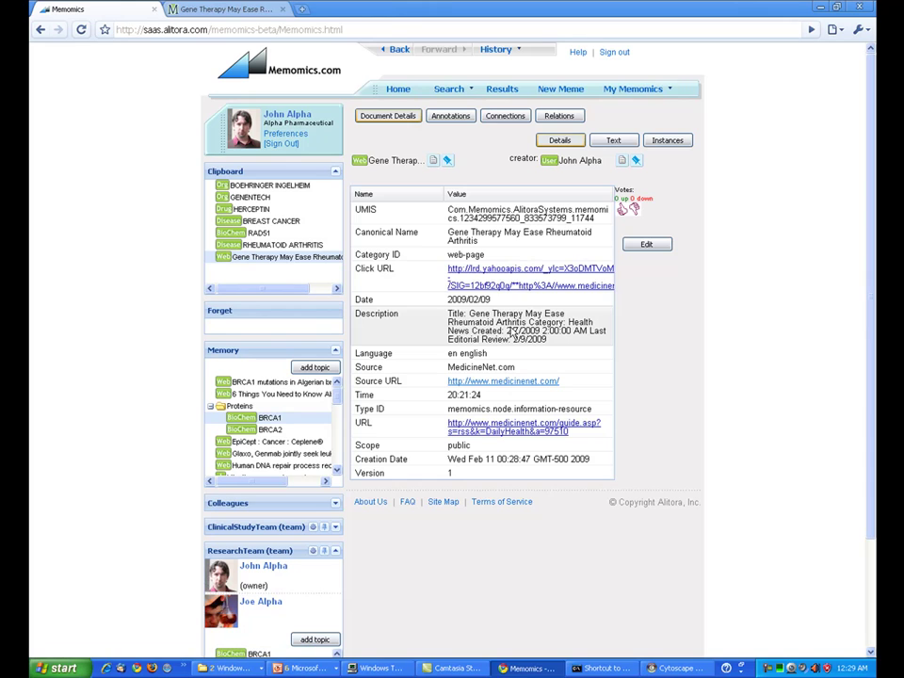
pyautogui.click(613, 140)
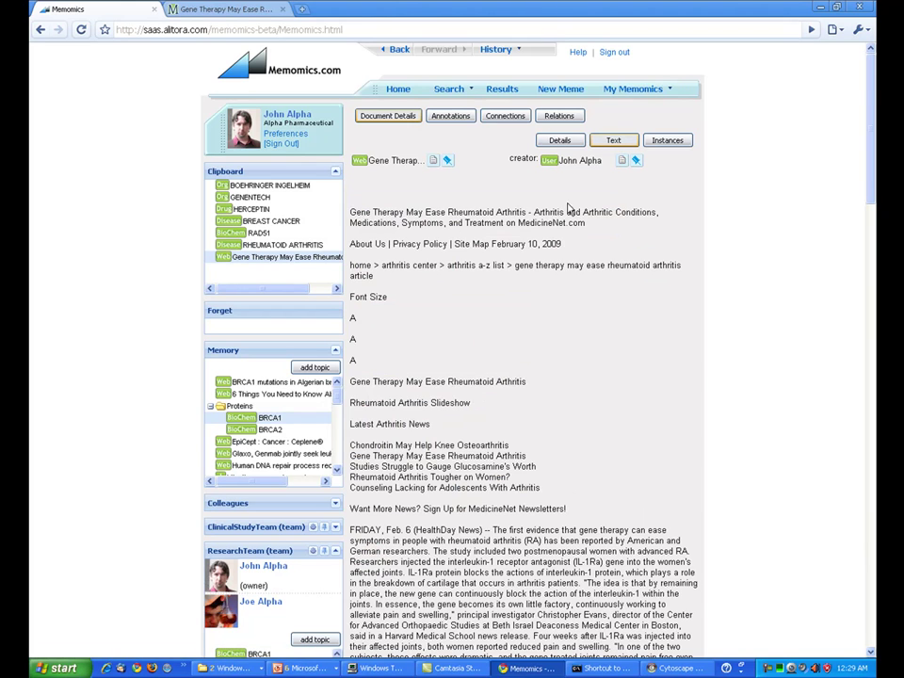
pyautogui.scroll(-5, 584, 242)
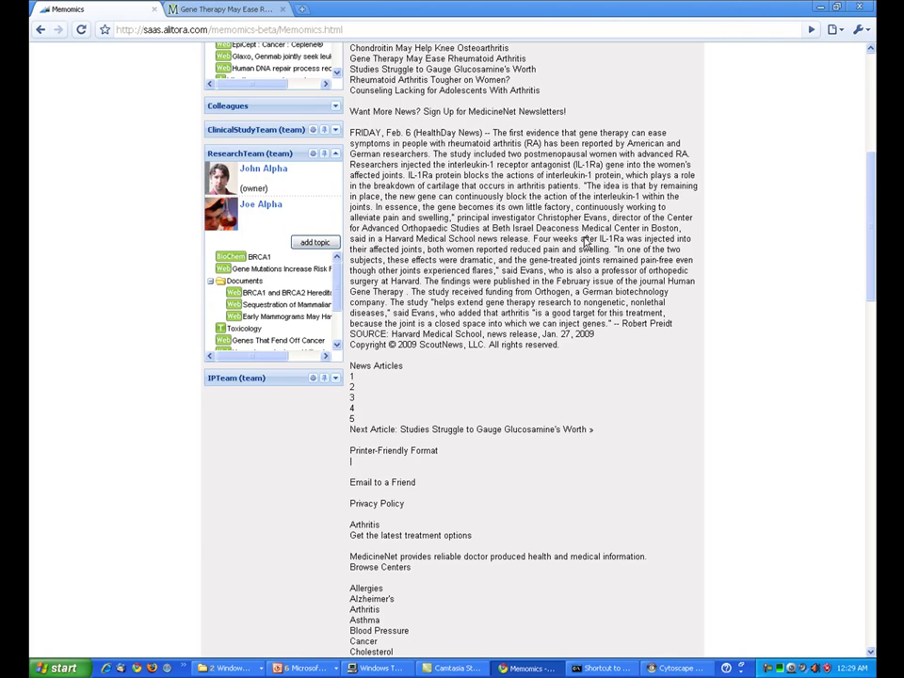
pyautogui.scroll(5, 584, 243)
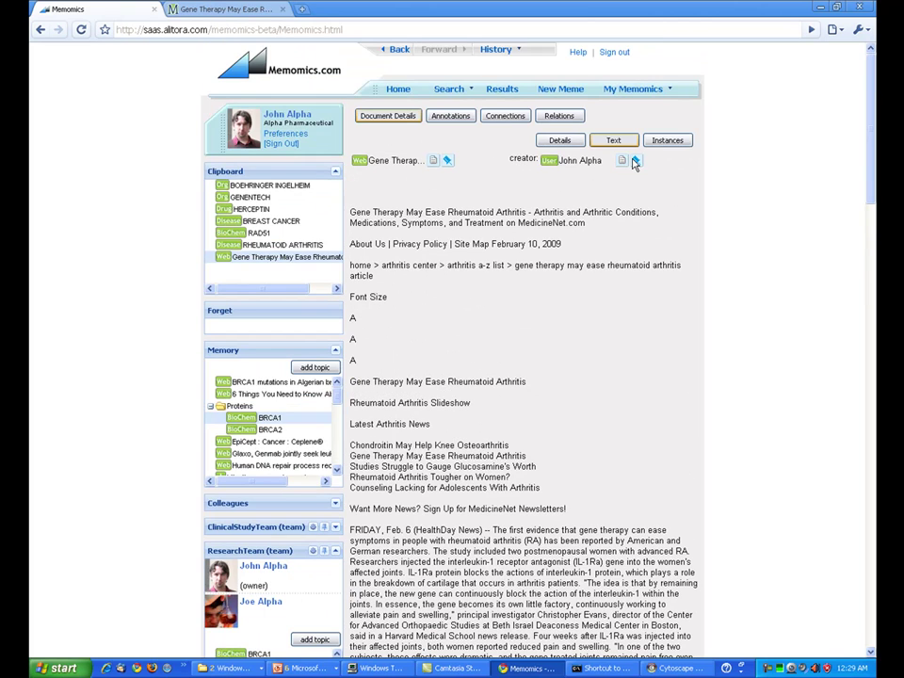
pyautogui.click(667, 144)
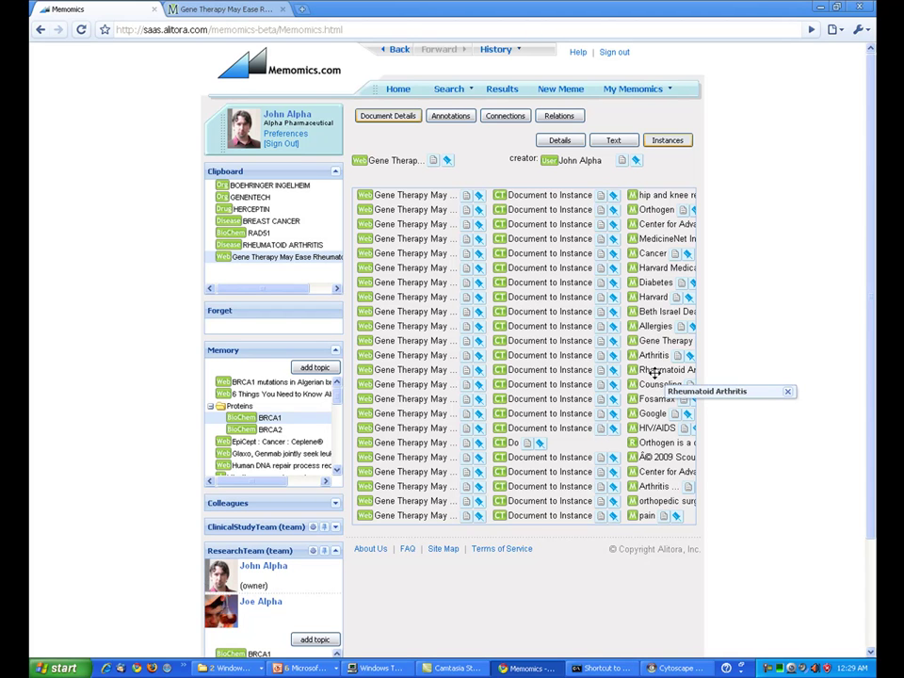
# Show the Home page and inspect the User Events and Team Events summary entries
pyautogui.click(403, 93)
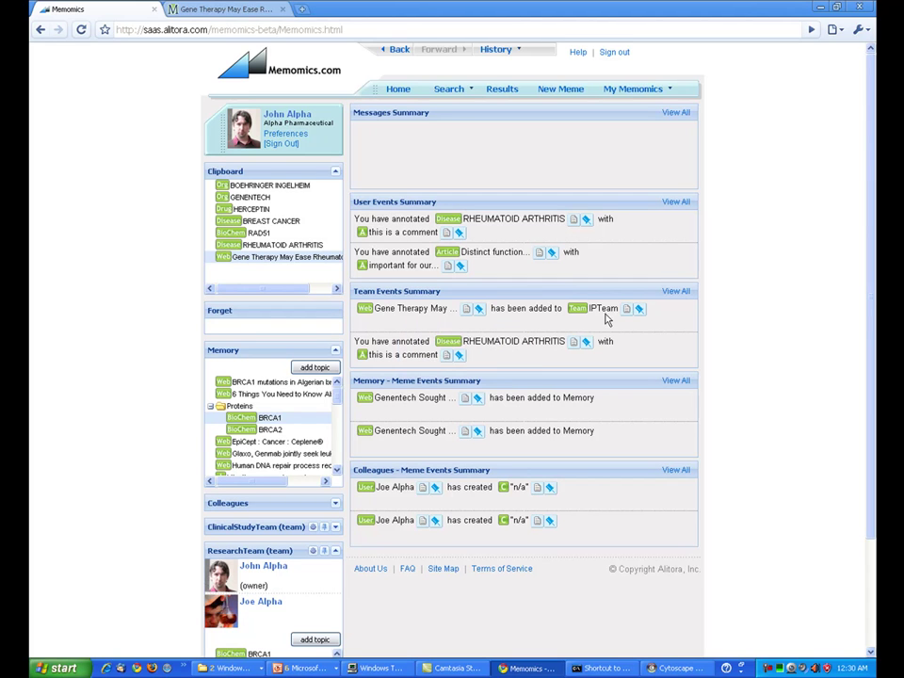
pyautogui.moveTo(608, 309)
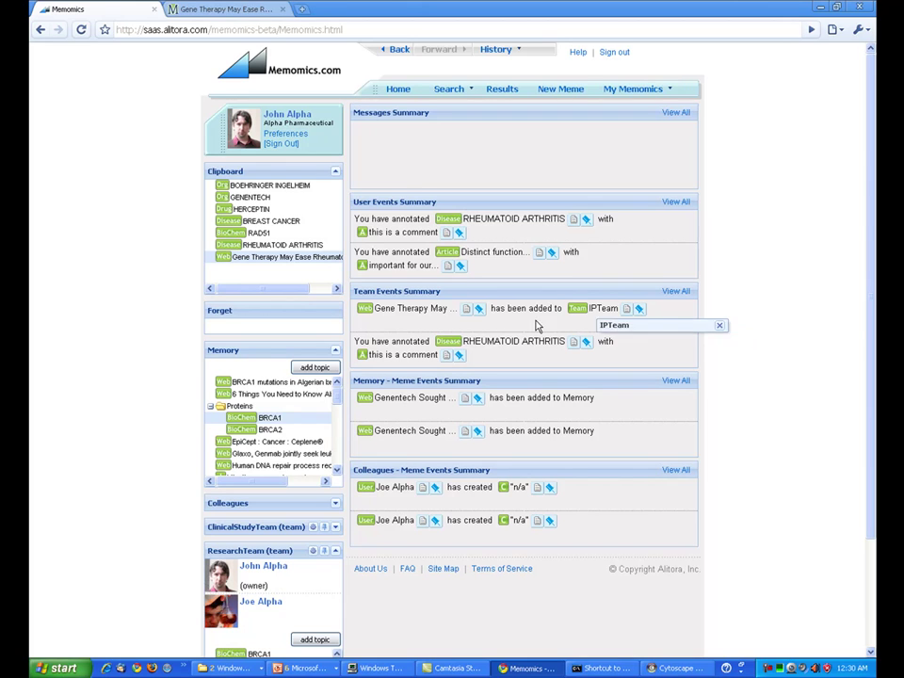
pyautogui.moveTo(482, 343)
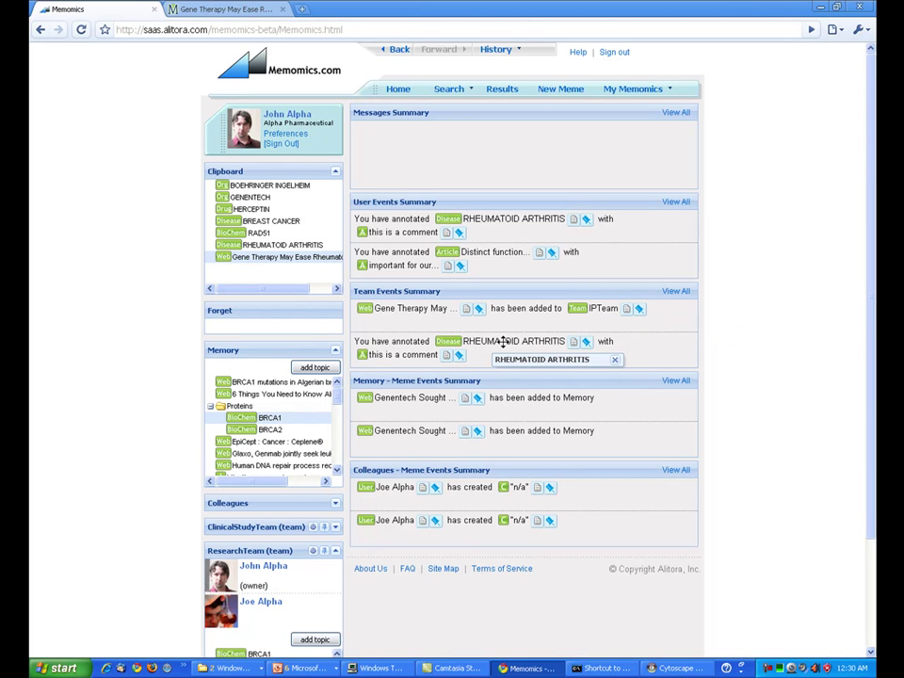